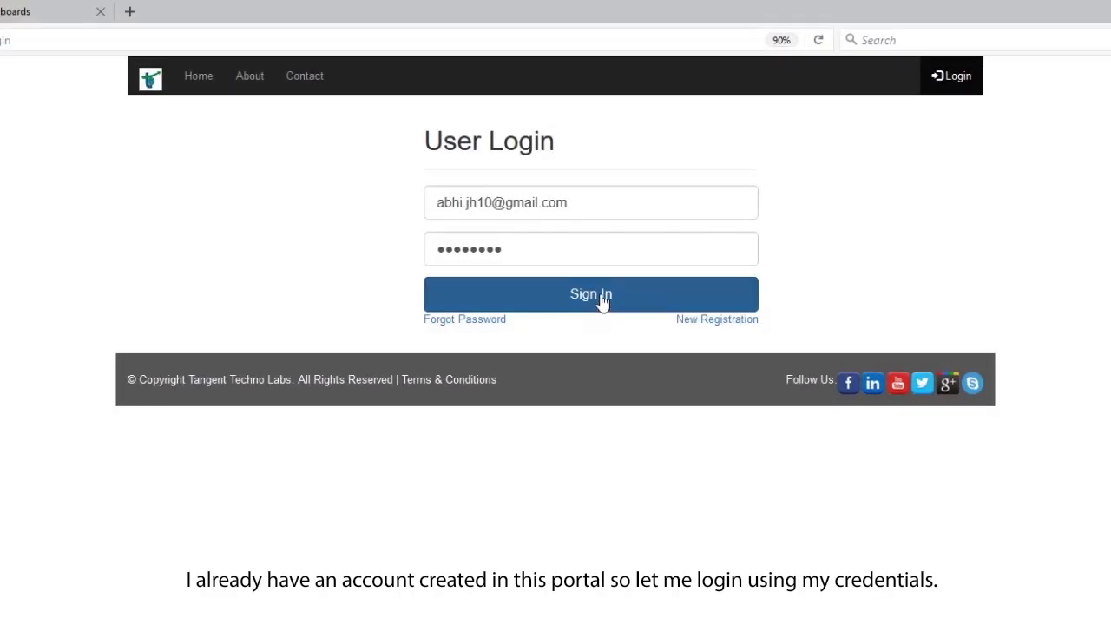
Sign in to the gateway portal and open the Tangent IOT device's configuration page
click(602, 301)
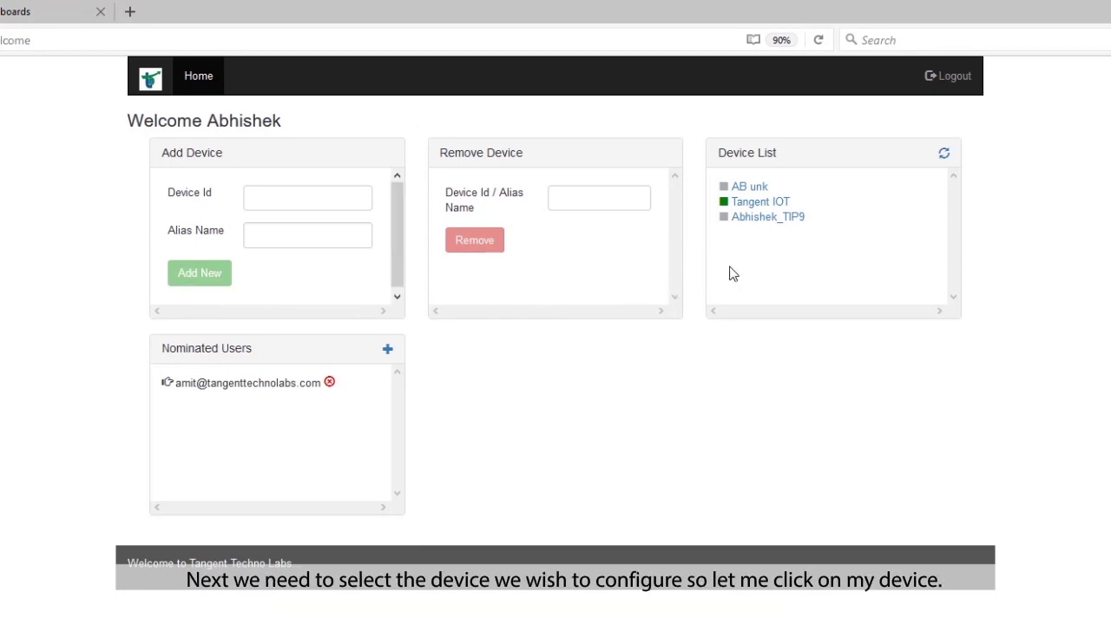
click(773, 205)
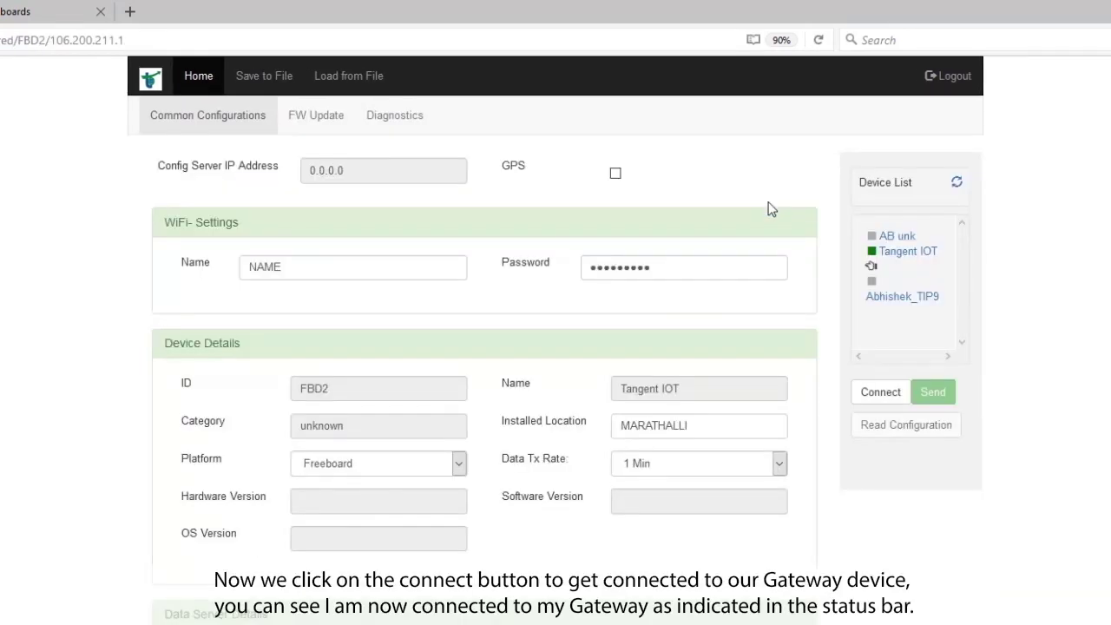
Connect to the gateway and choose Freeboard as the IoT platform
click(884, 393)
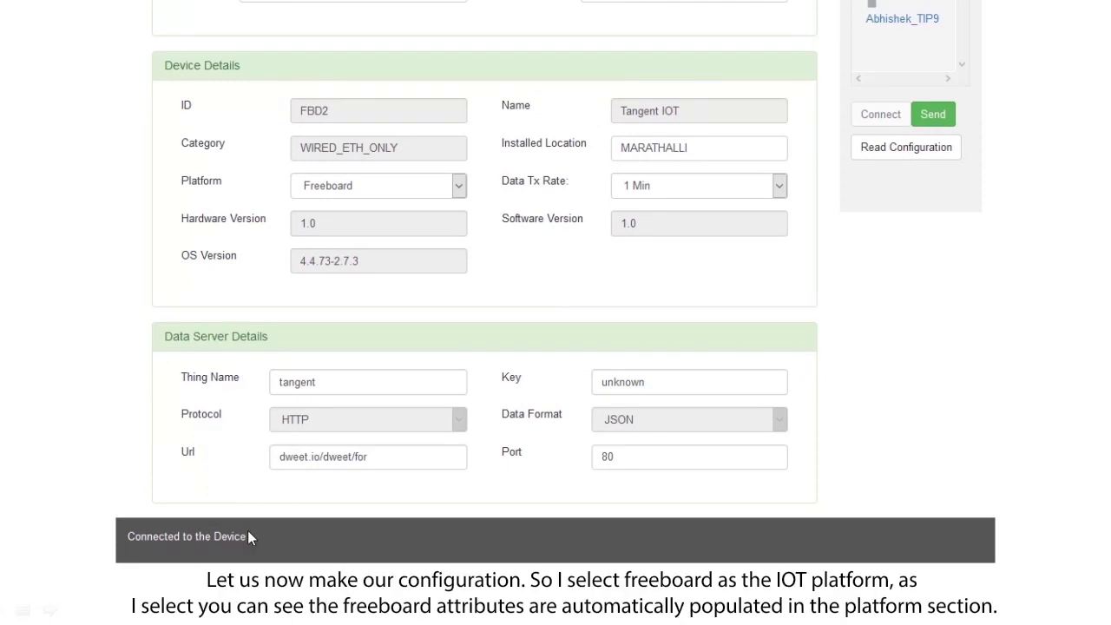
click(457, 186)
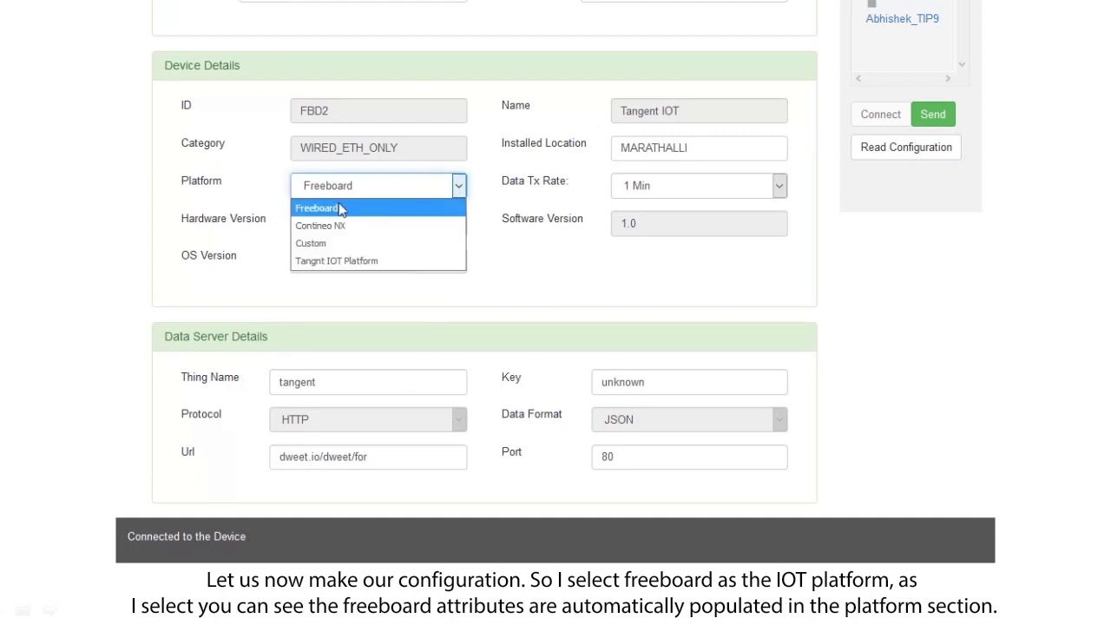
click(336, 212)
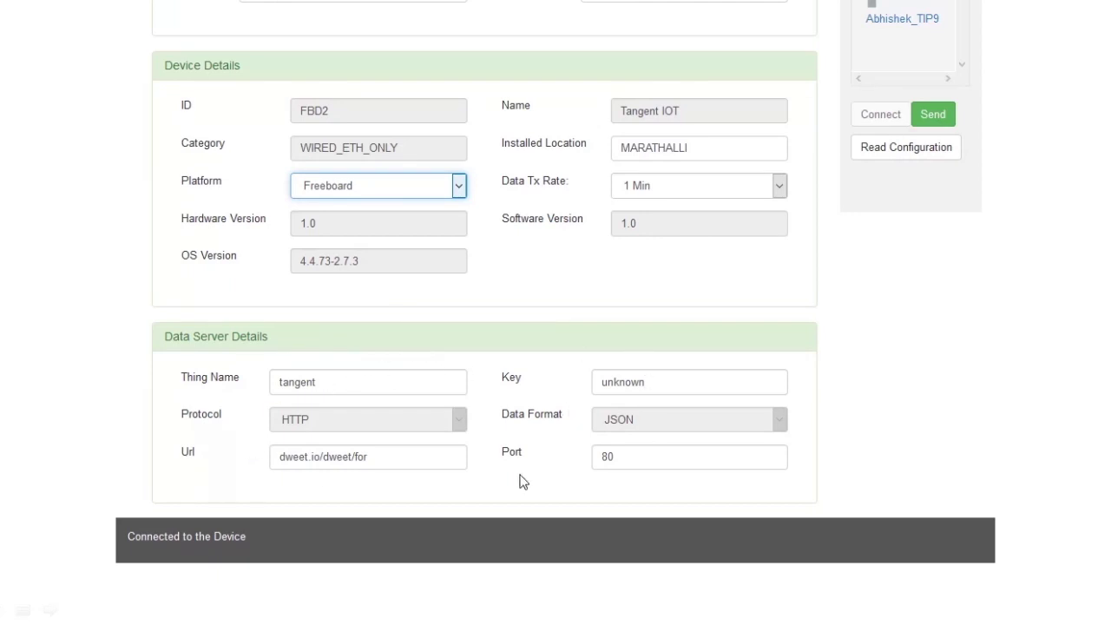
Set Thing Name to 'tangent' and the Data Tx Rate to 10 Min
click(338, 382)
drag(294, 383, 226, 382)
text(tangent)
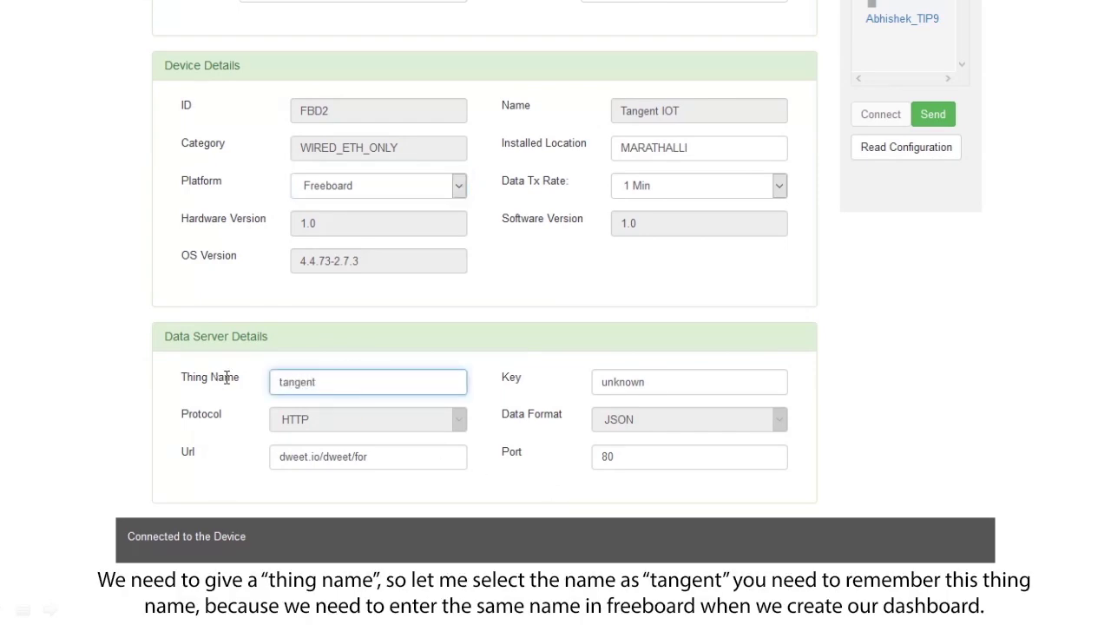
drag(357, 382, 240, 380)
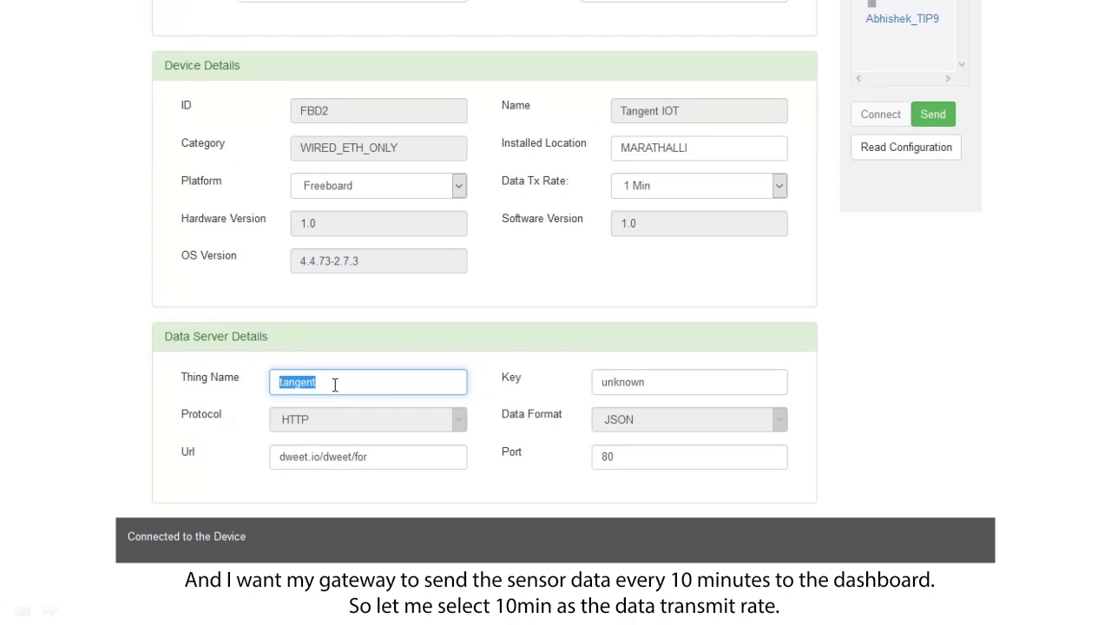
click(645, 191)
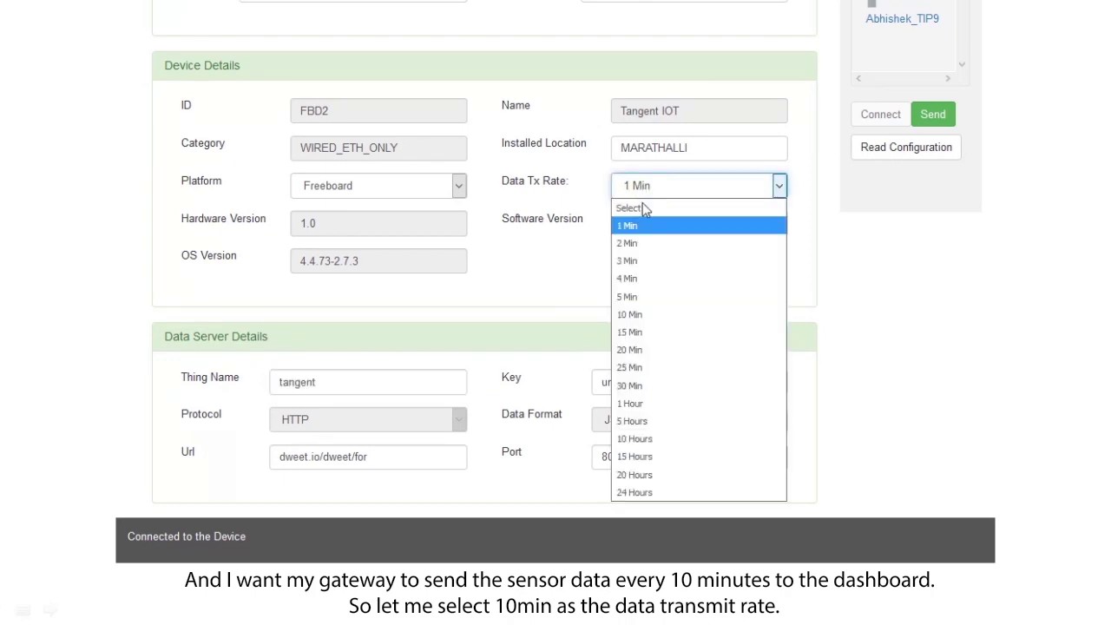
click(638, 314)
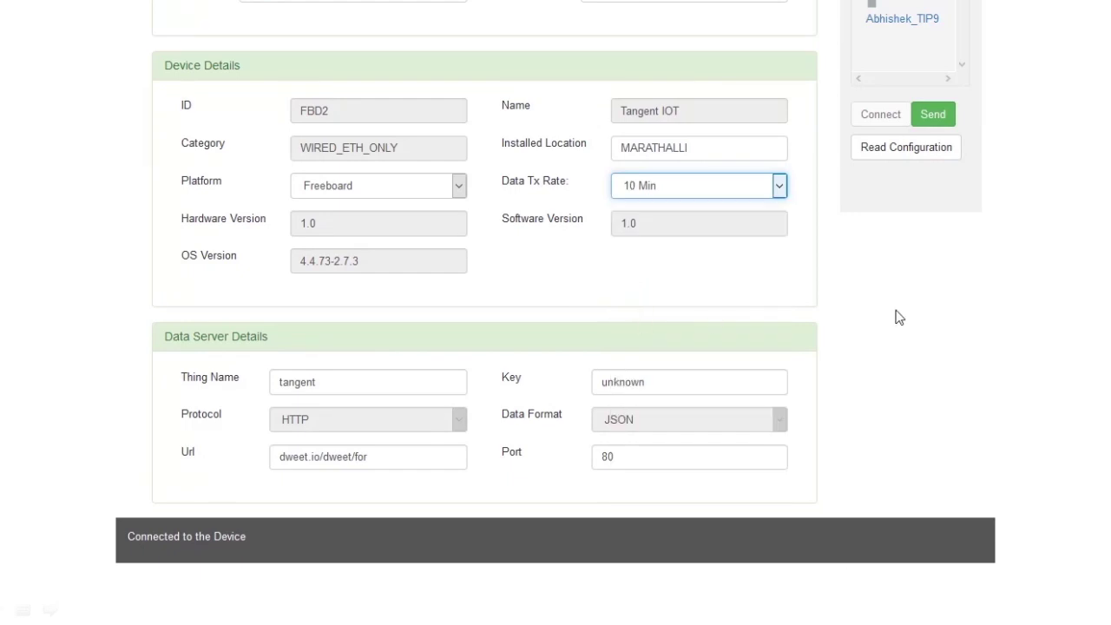
click(335, 126)
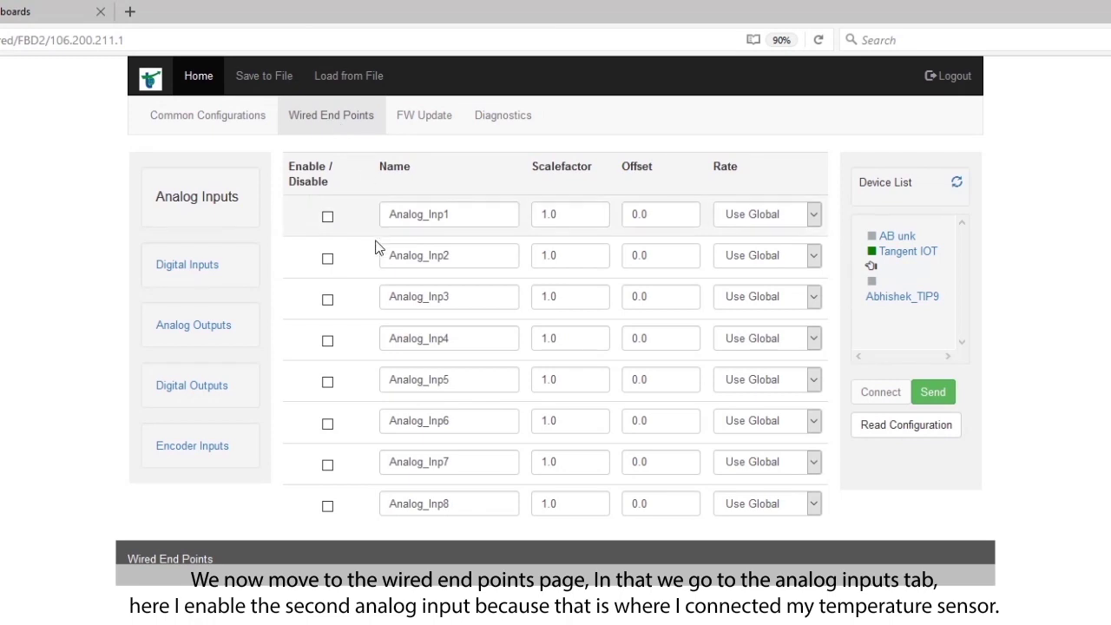
Tick analog input 2, name it Amb_Temp, and give it scale factor 0.5 and offset 0
click(328, 258)
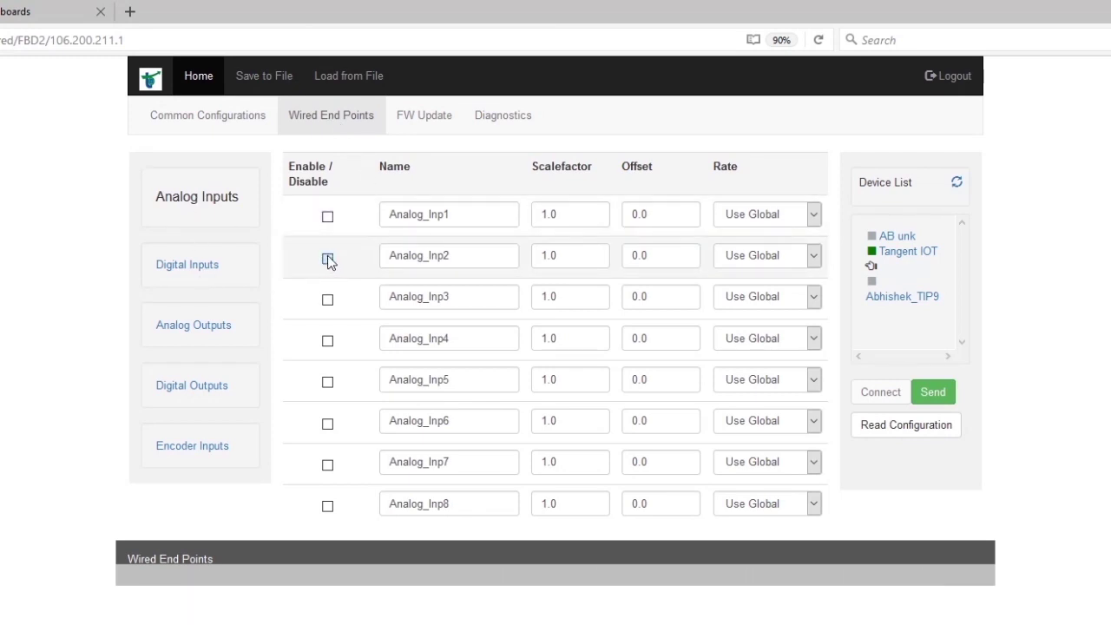
key(Tab)
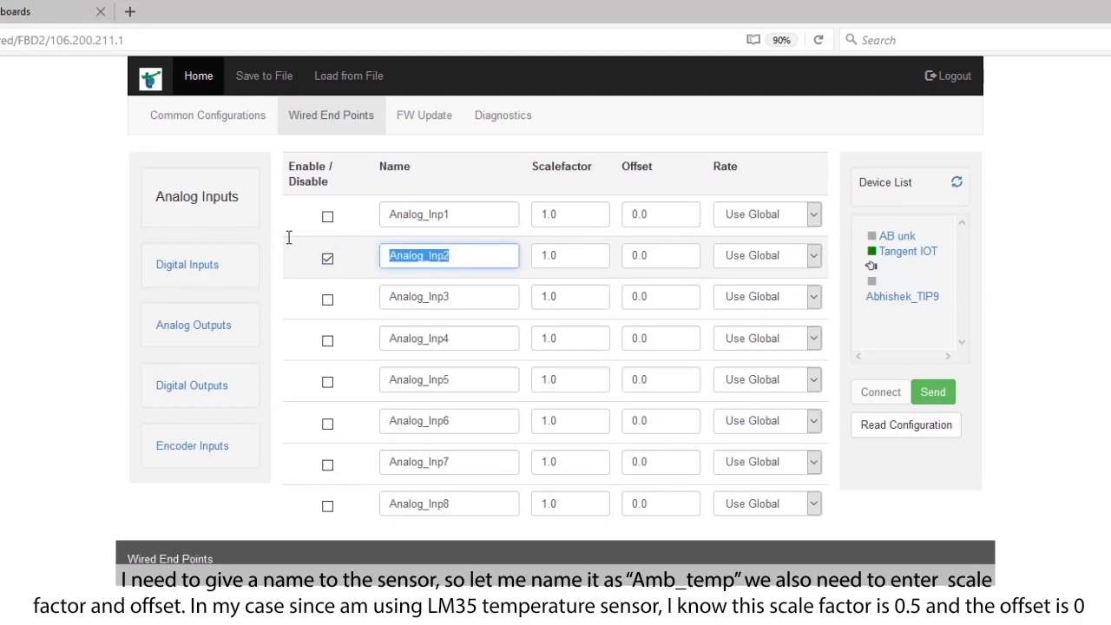
text(Amb_Temp)
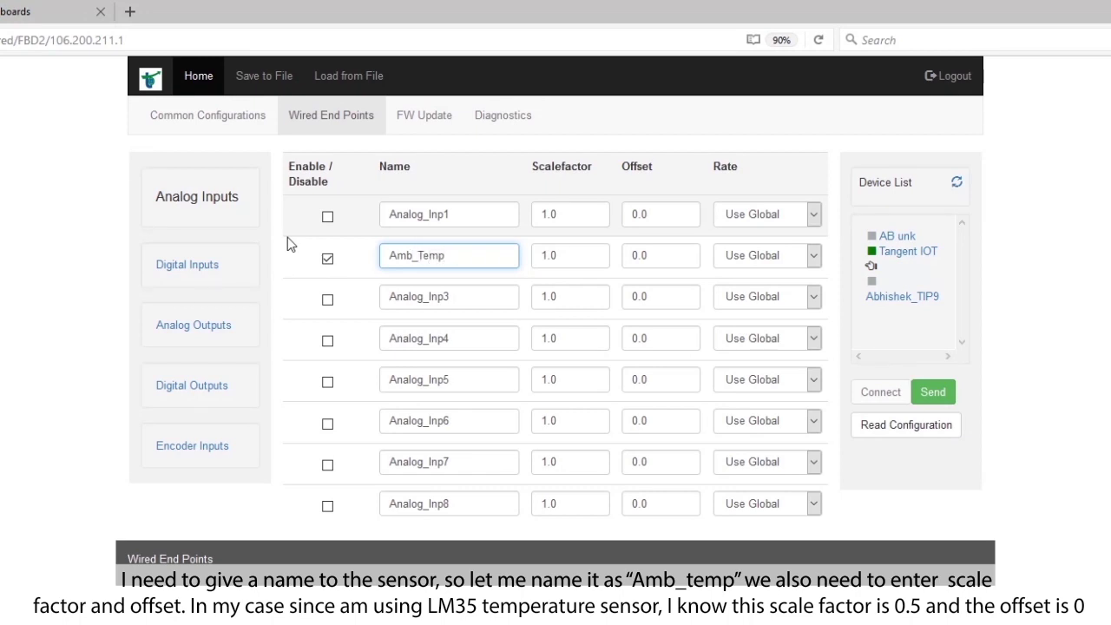
drag(583, 249, 532, 252)
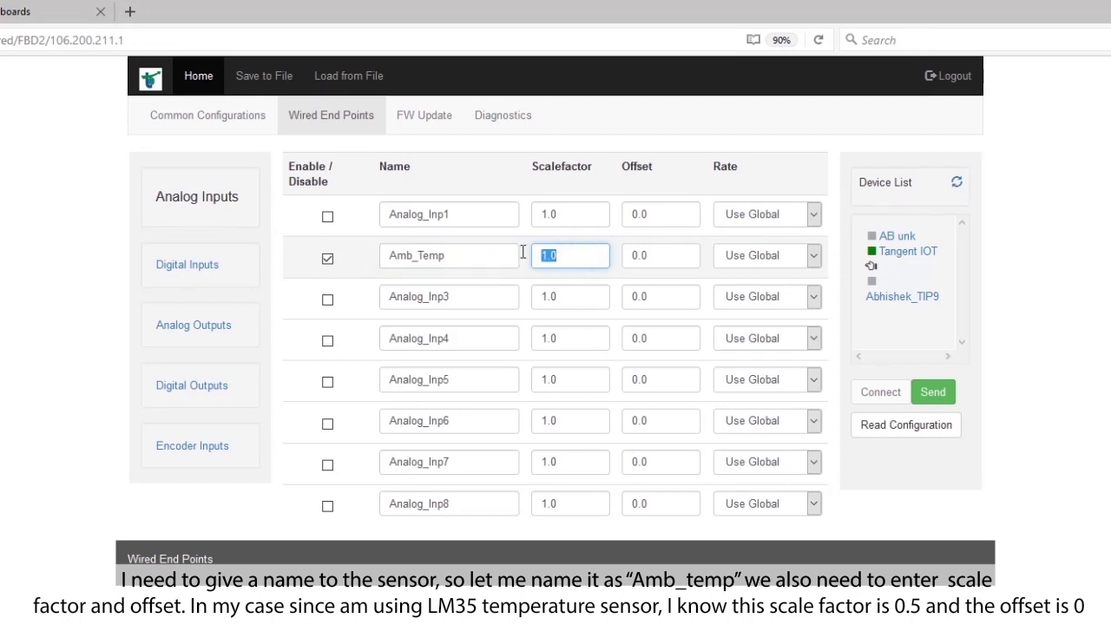
text(0.5)
drag(588, 253, 523, 251)
double_click(673, 255)
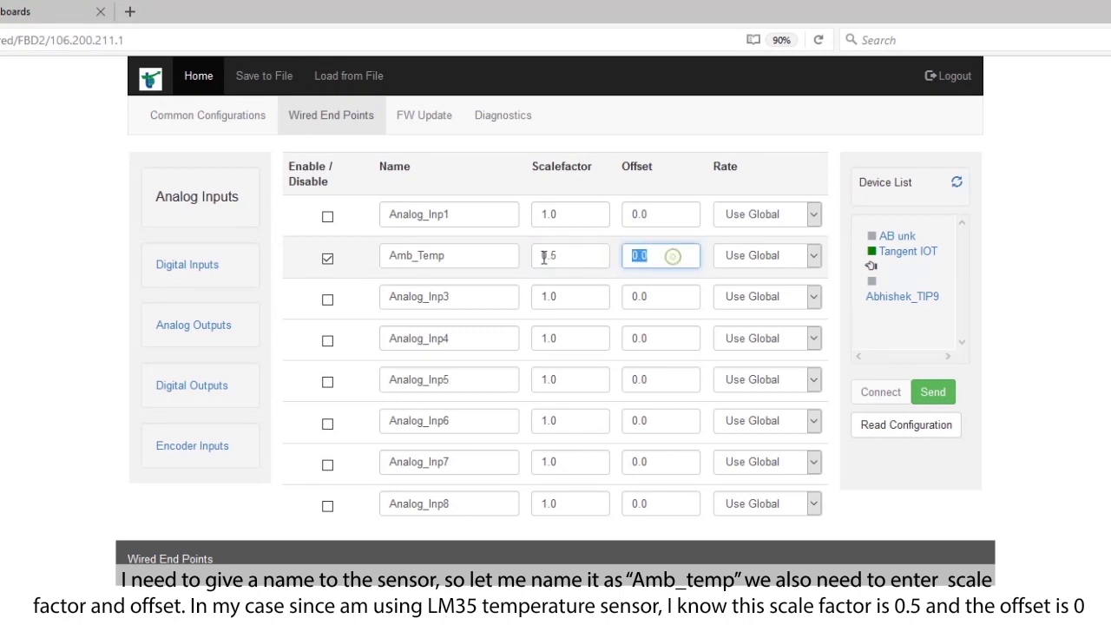
text(0)
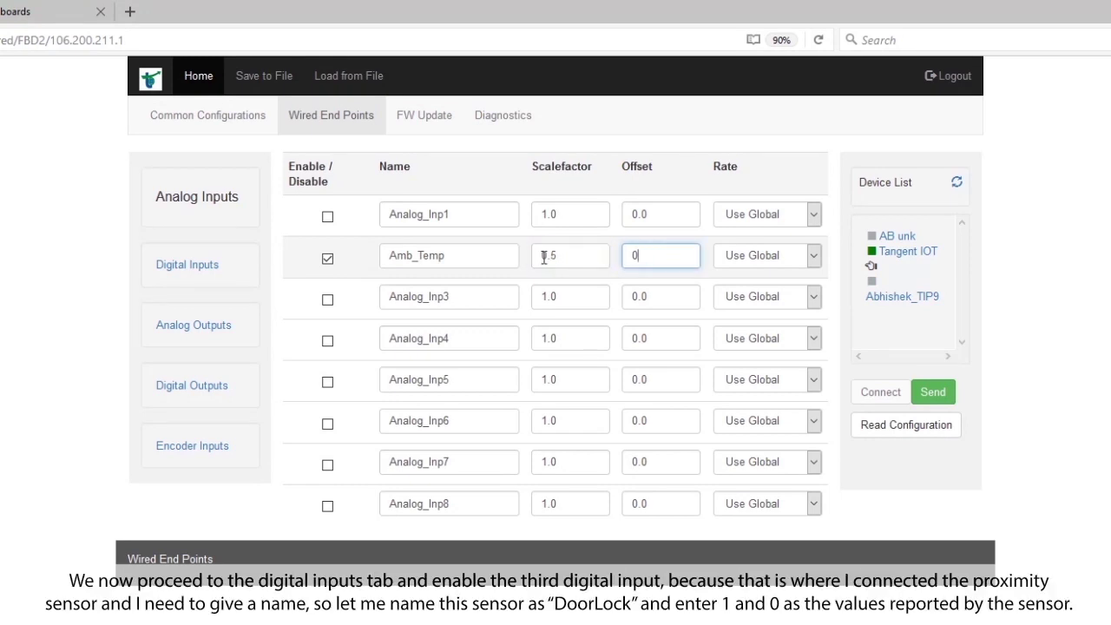
Enable digital input 3 as DoorLock with ON 1 / OFF 0, then send the configuration to the gateway
click(195, 260)
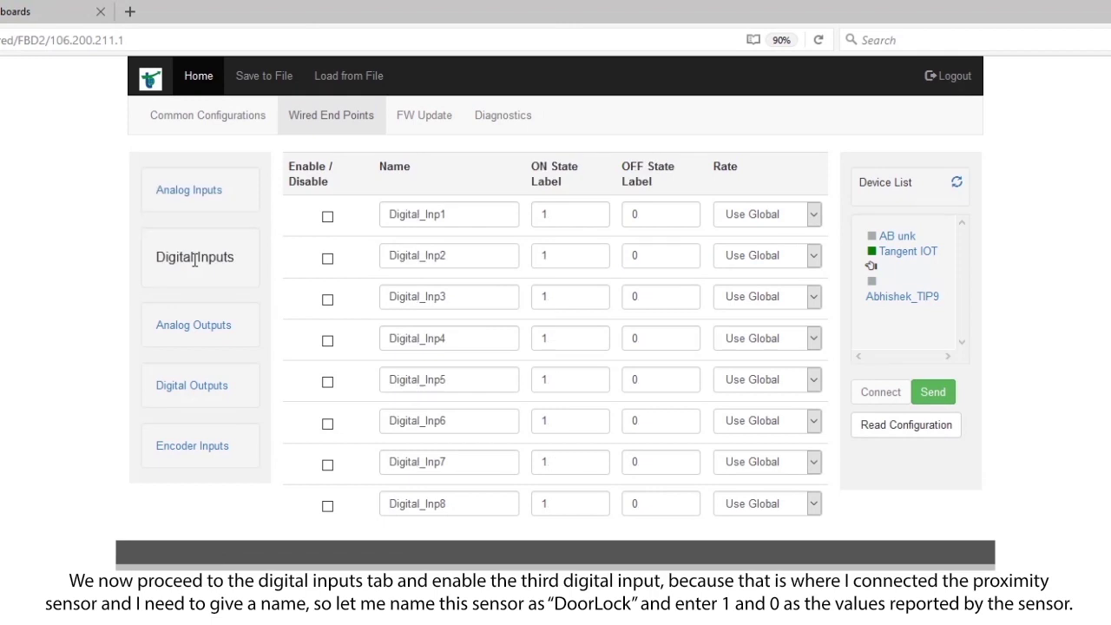
click(328, 301)
drag(477, 298, 328, 293)
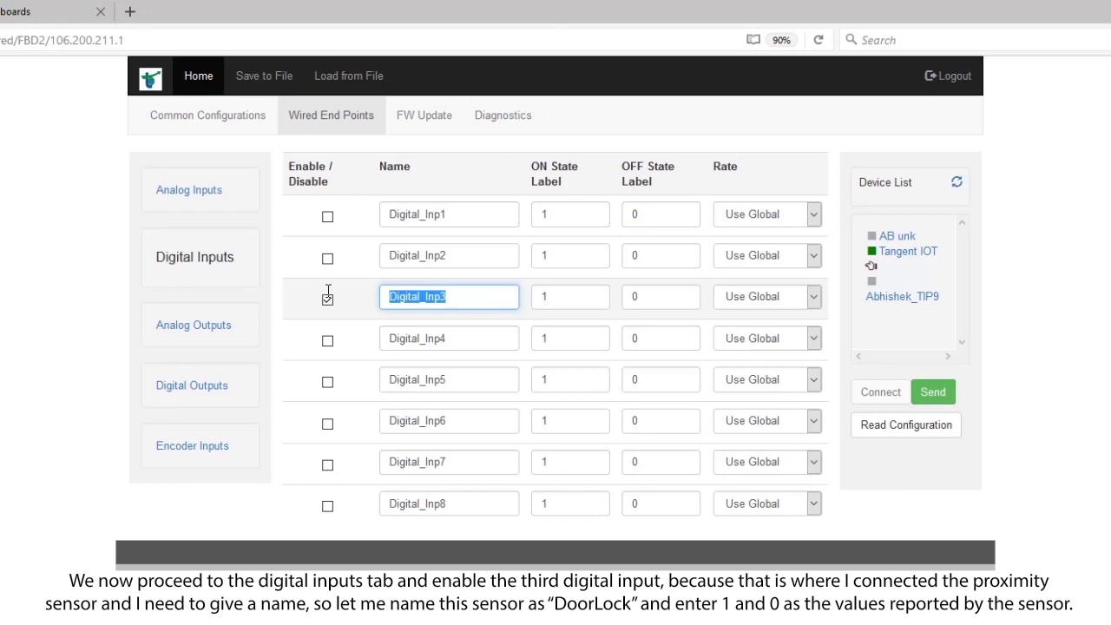
text(Door)
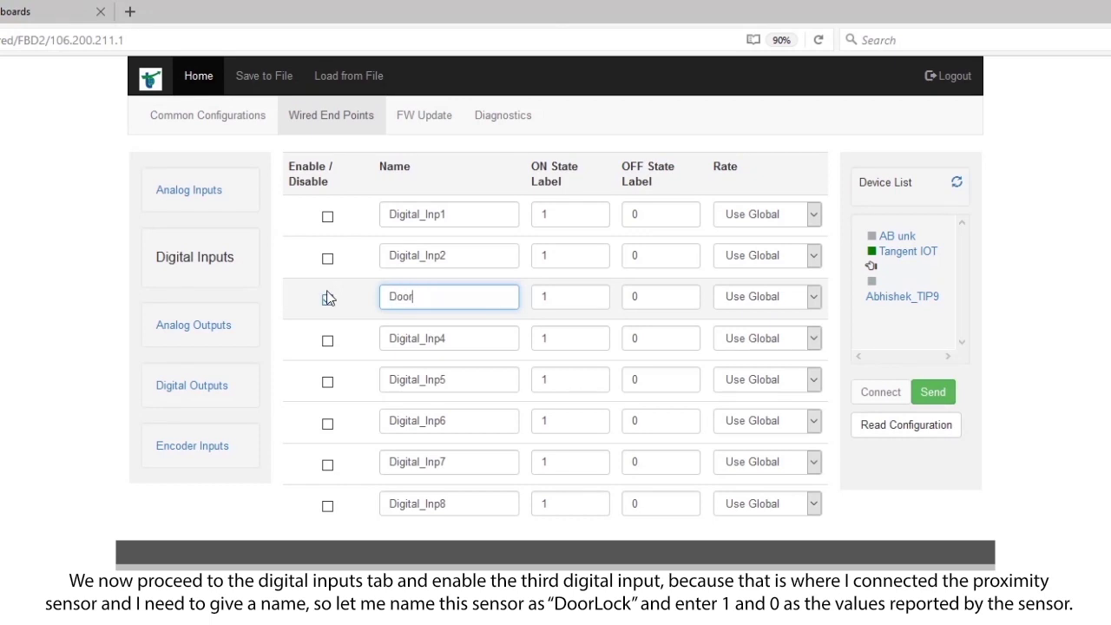
text(Lock)
double_click(586, 296)
double_click(651, 296)
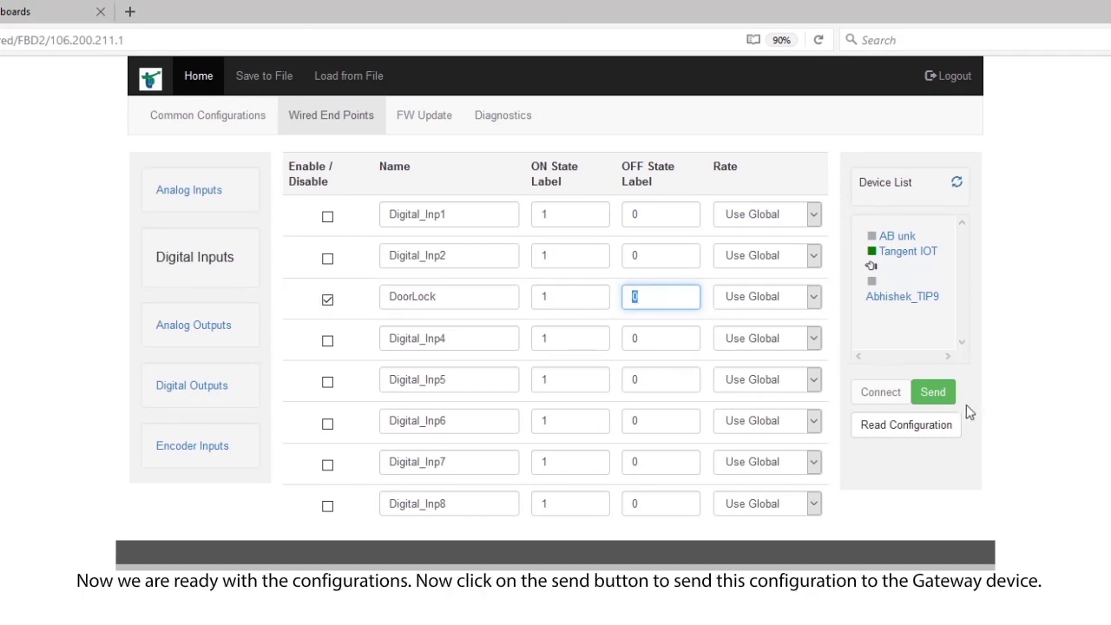
click(936, 400)
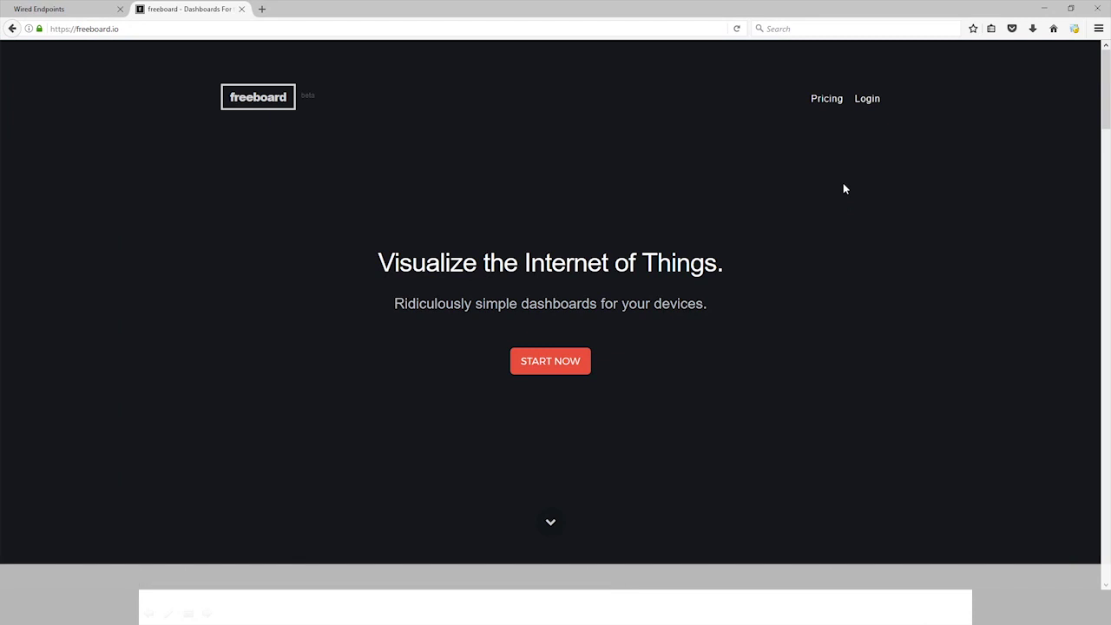
Log in to freeboard.io and create a new dashboard named IOTGatewayDemo
click(867, 104)
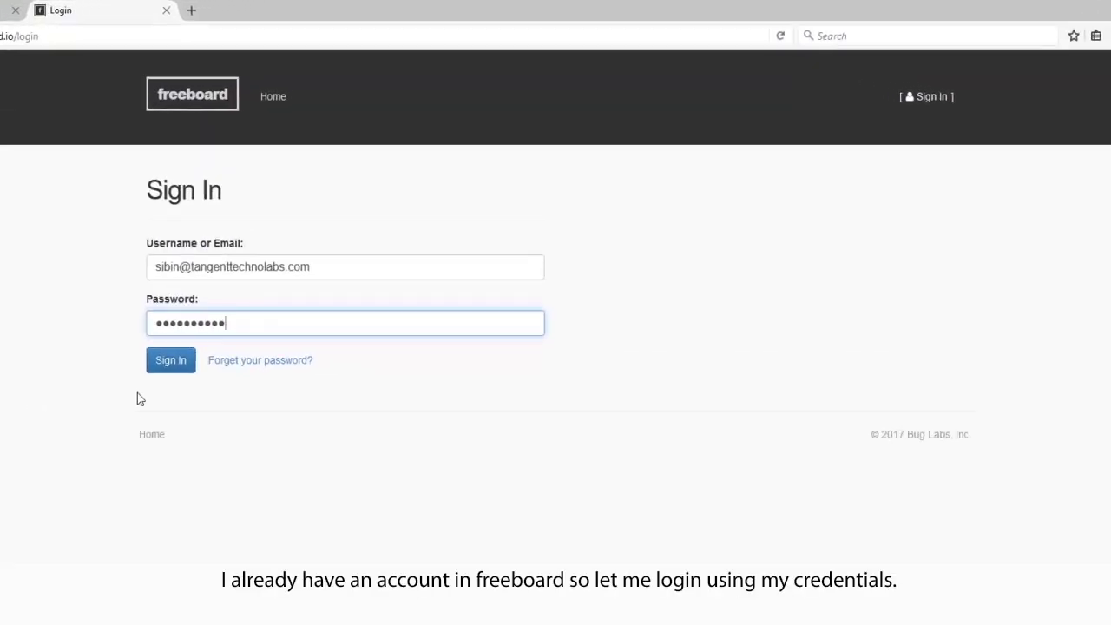
click(180, 363)
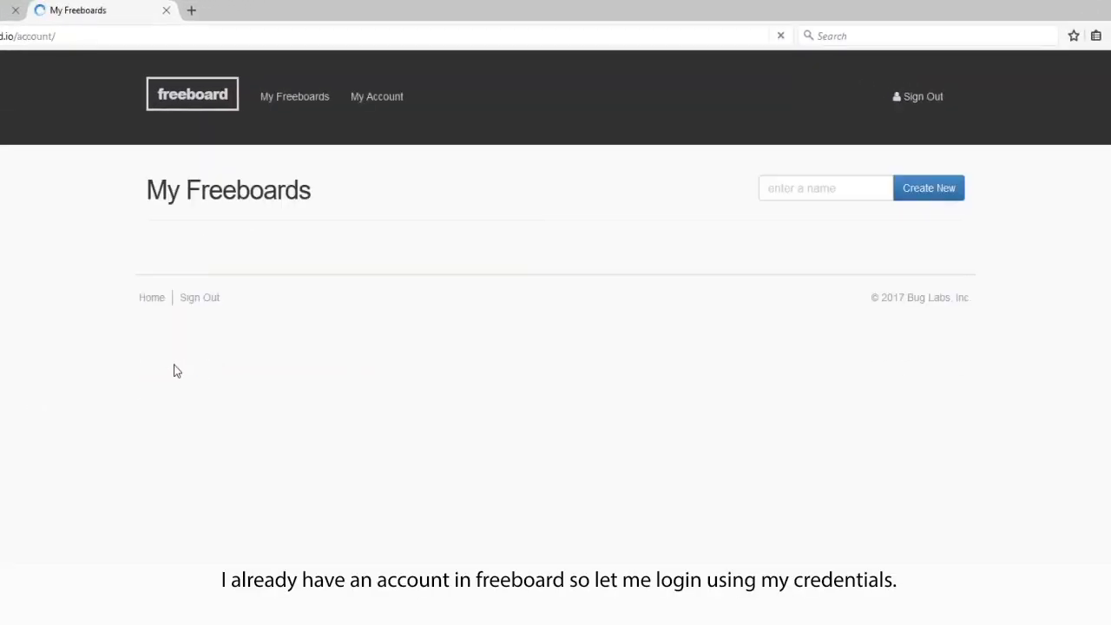
click(798, 195)
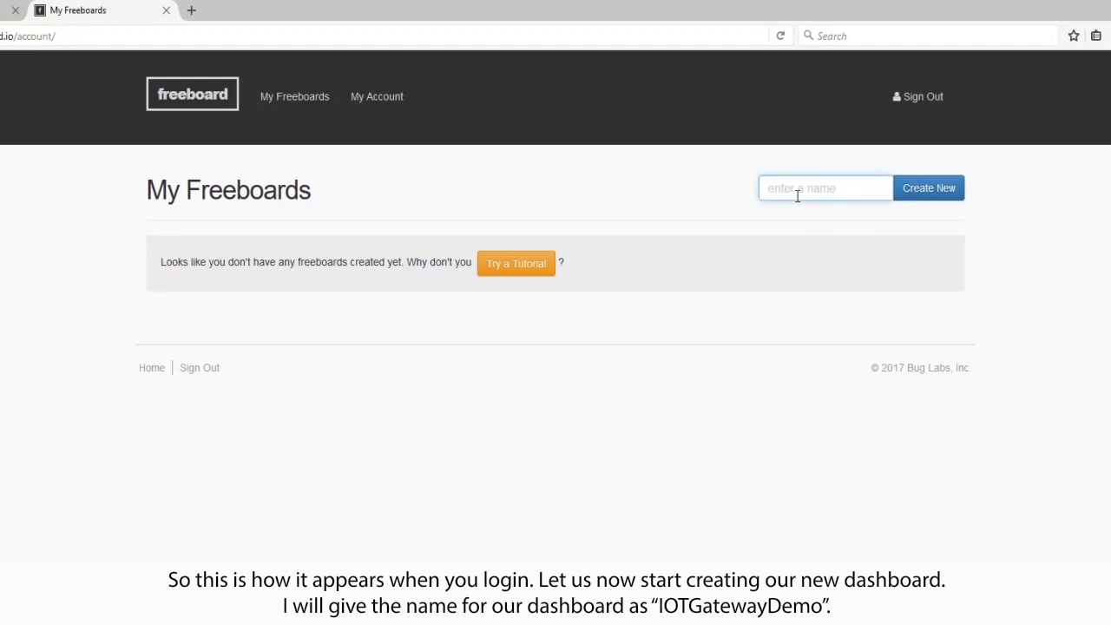
text(Io)
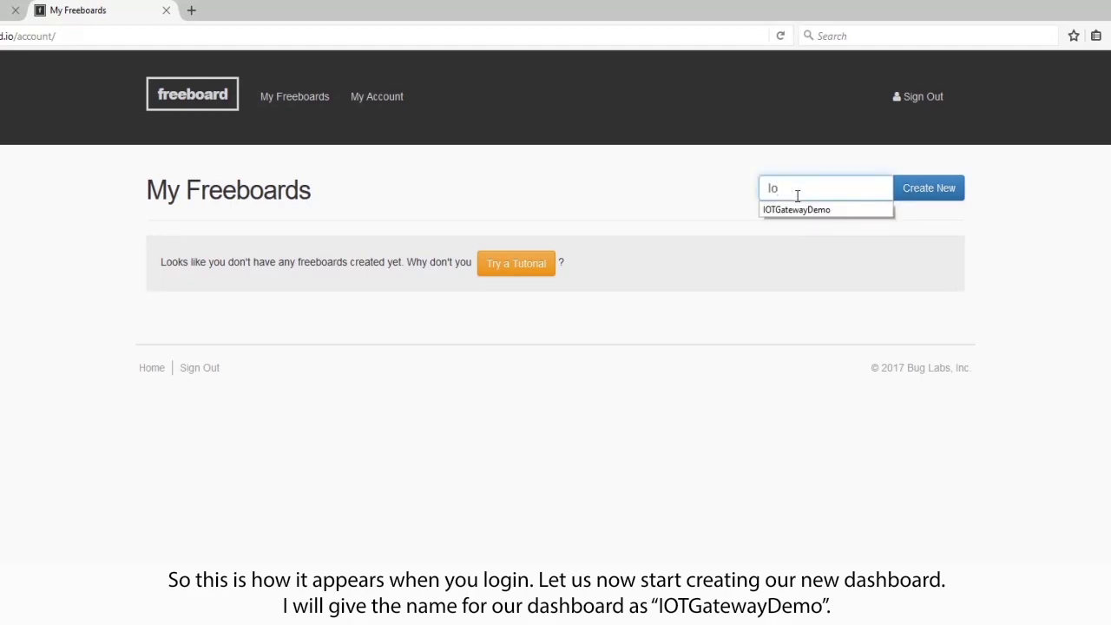
click(813, 211)
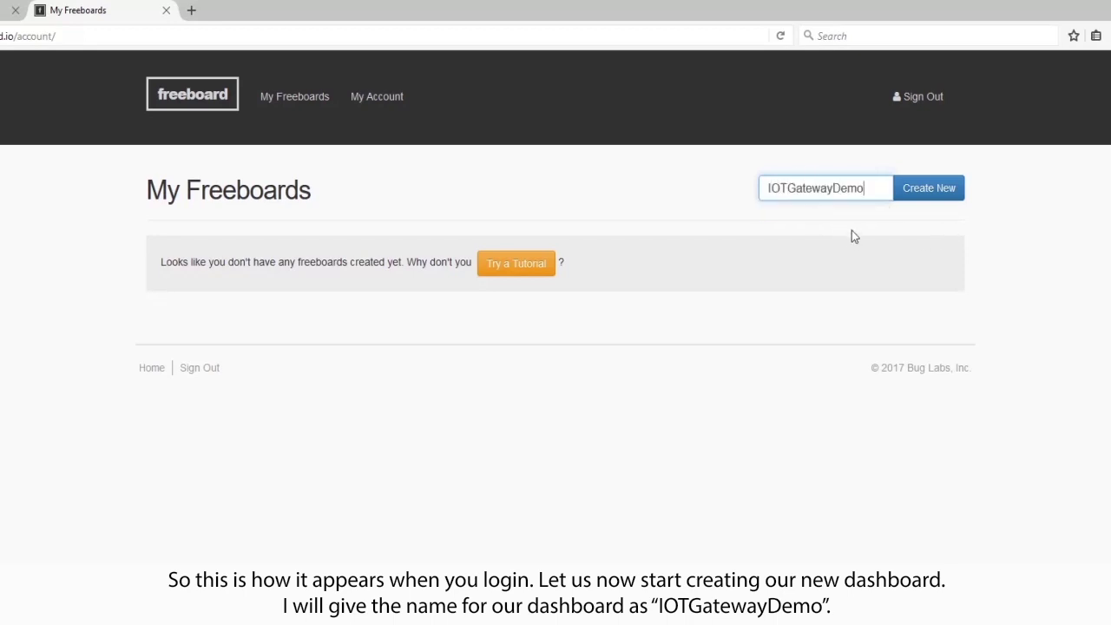
click(912, 190)
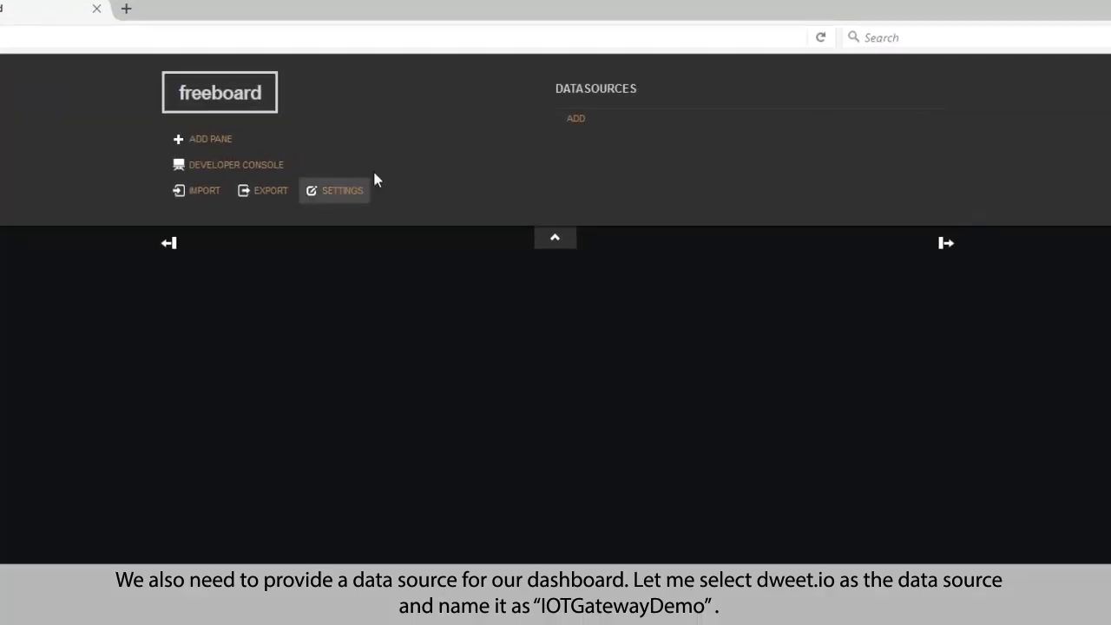
Add and save a Dweet.io datasource named IOTGatewayDemo with thing name 'tangent'
click(577, 117)
click(496, 226)
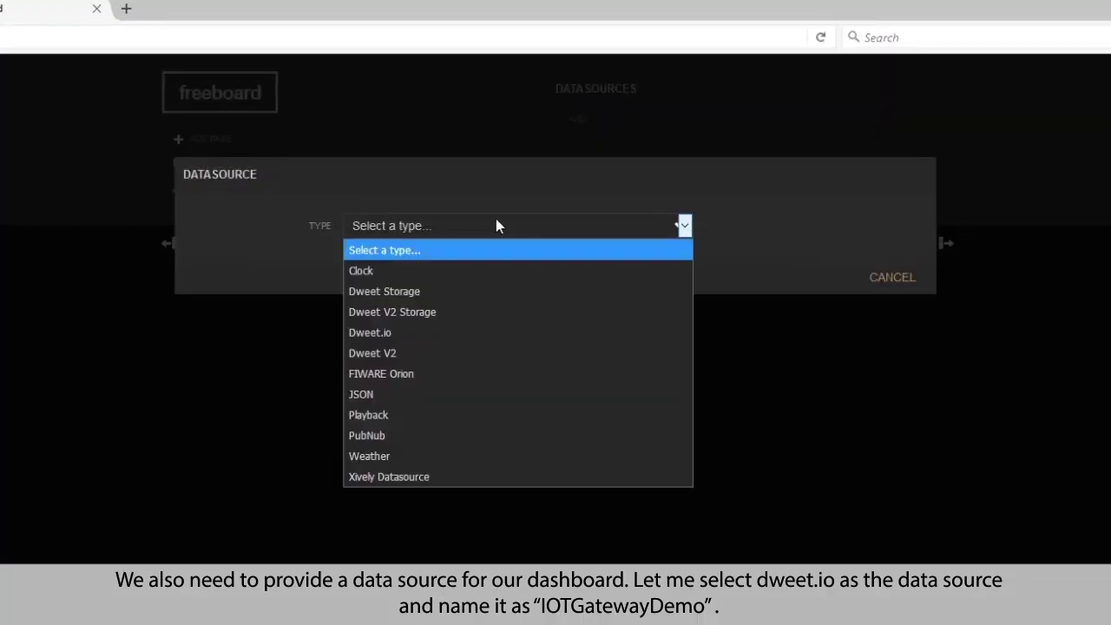
click(412, 335)
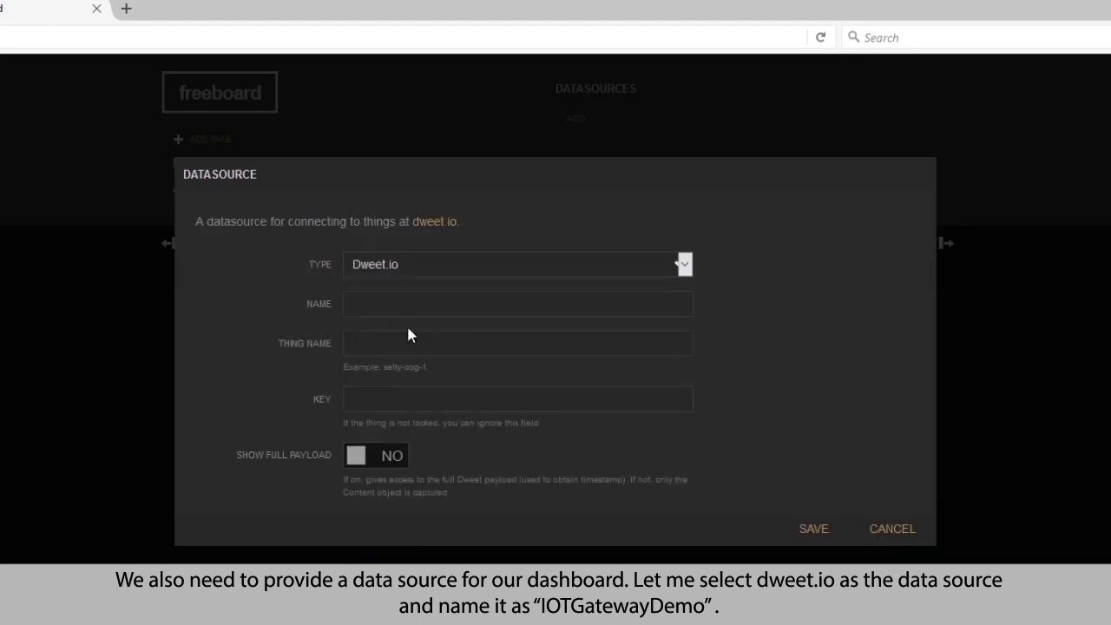
click(364, 304)
text(IOTGatewayDemo)
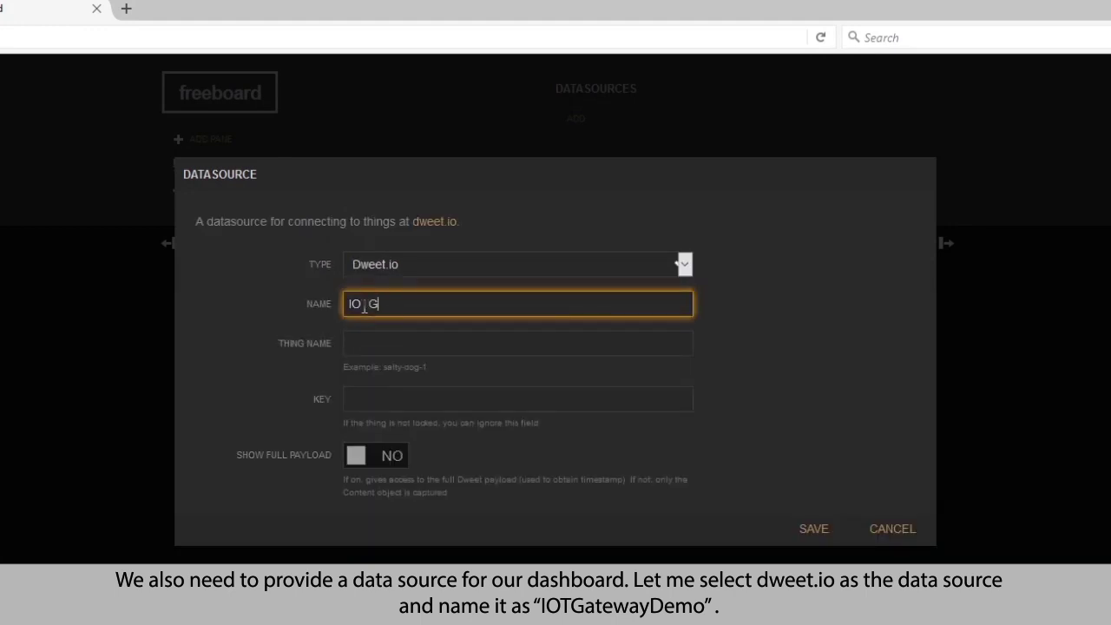
click(355, 346)
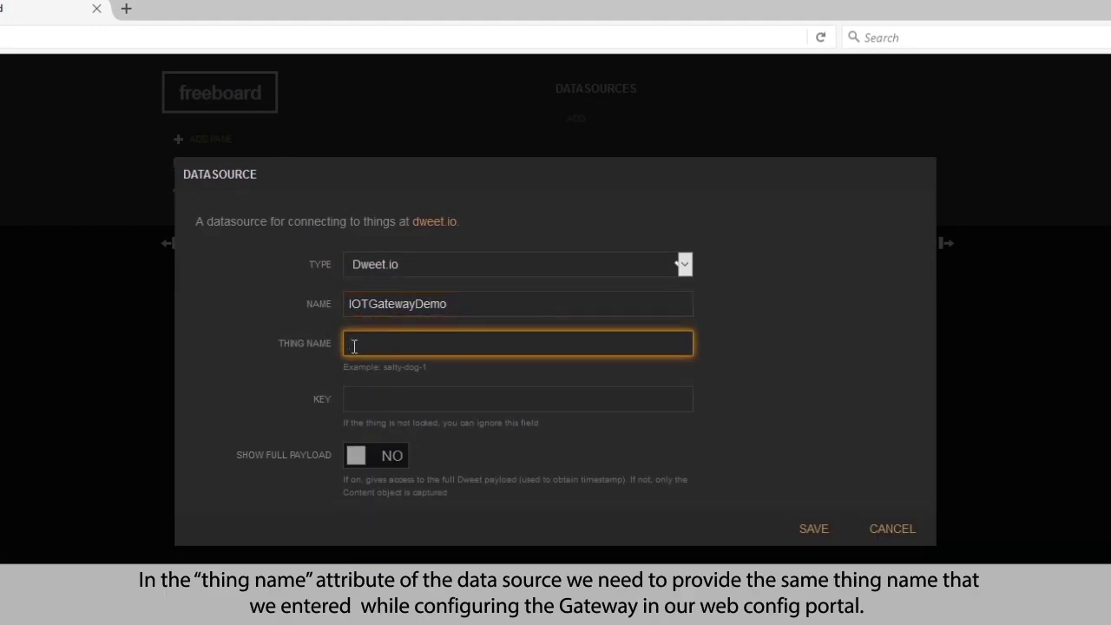
text(tangent)
drag(432, 340, 338, 341)
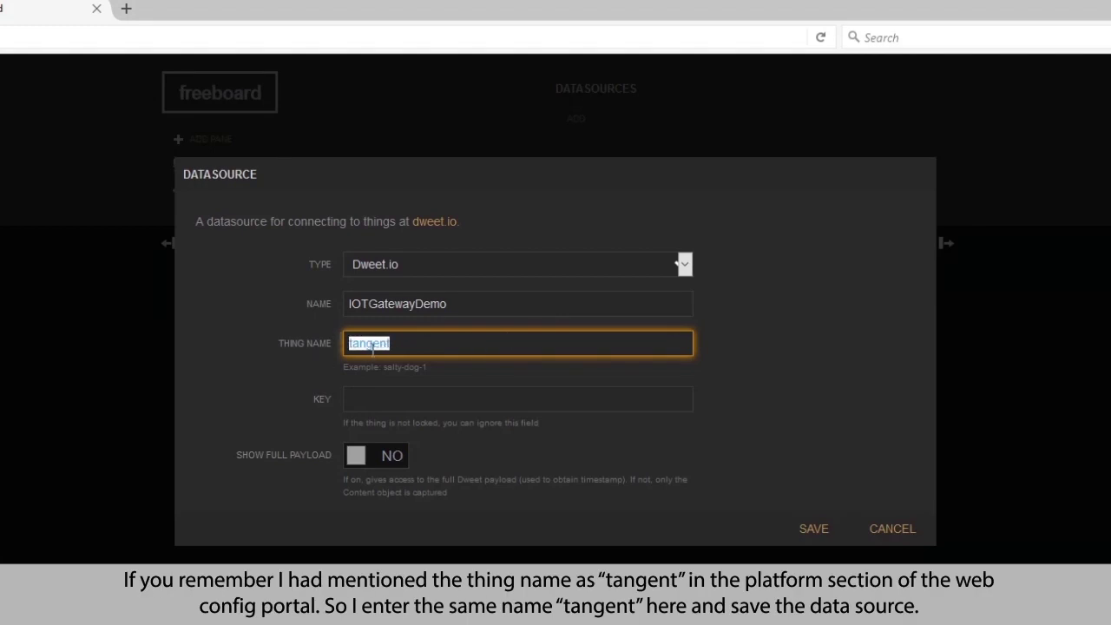
click(428, 343)
drag(428, 342, 345, 345)
click(808, 531)
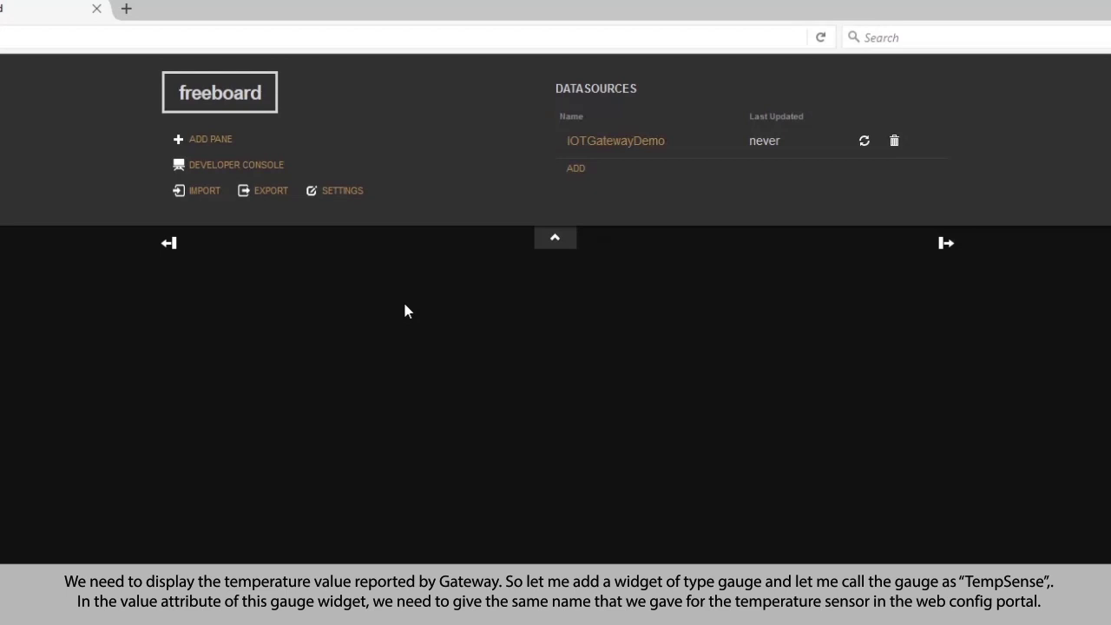
Add a new pane to the dashboard and start a widget in it
click(217, 143)
click(339, 276)
Make the new widget a Gauge titled TempSense
click(397, 227)
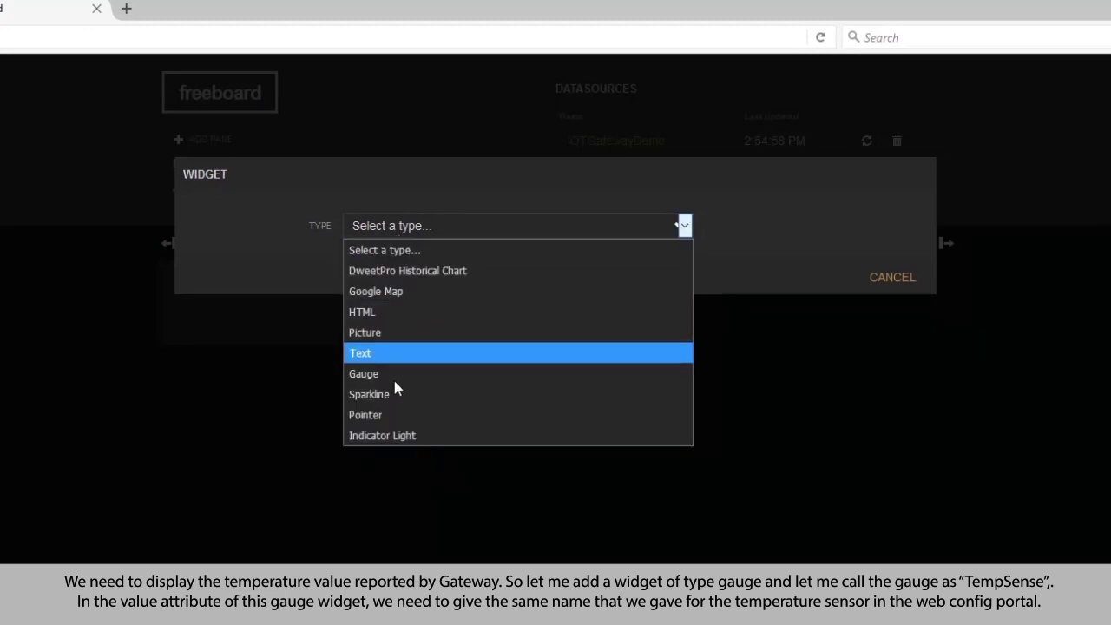
click(377, 376)
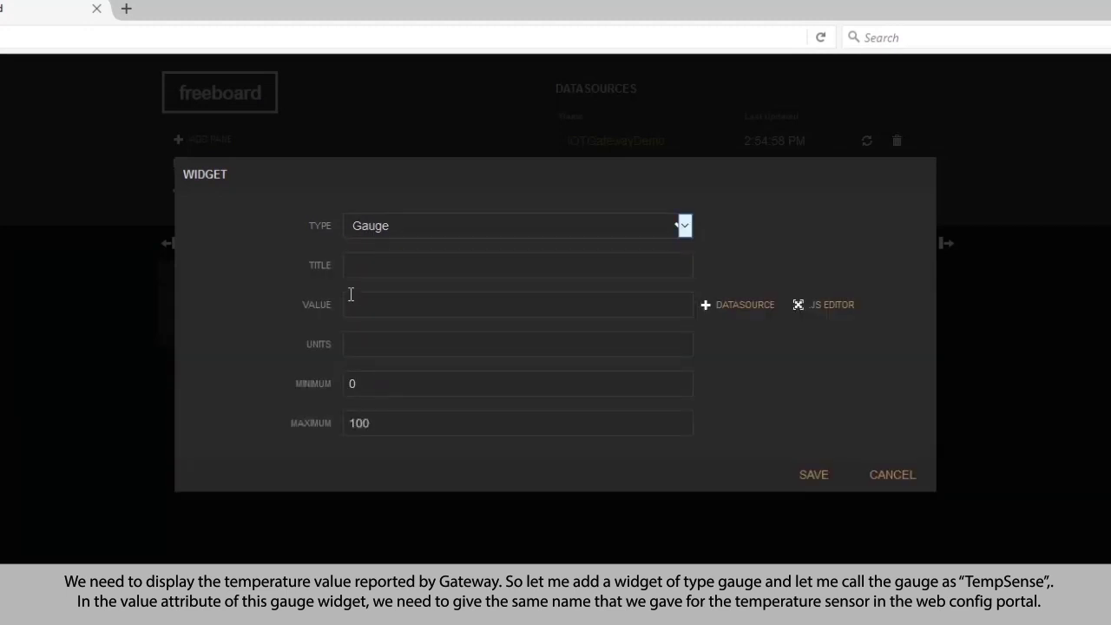
click(371, 265)
text(tempSense)
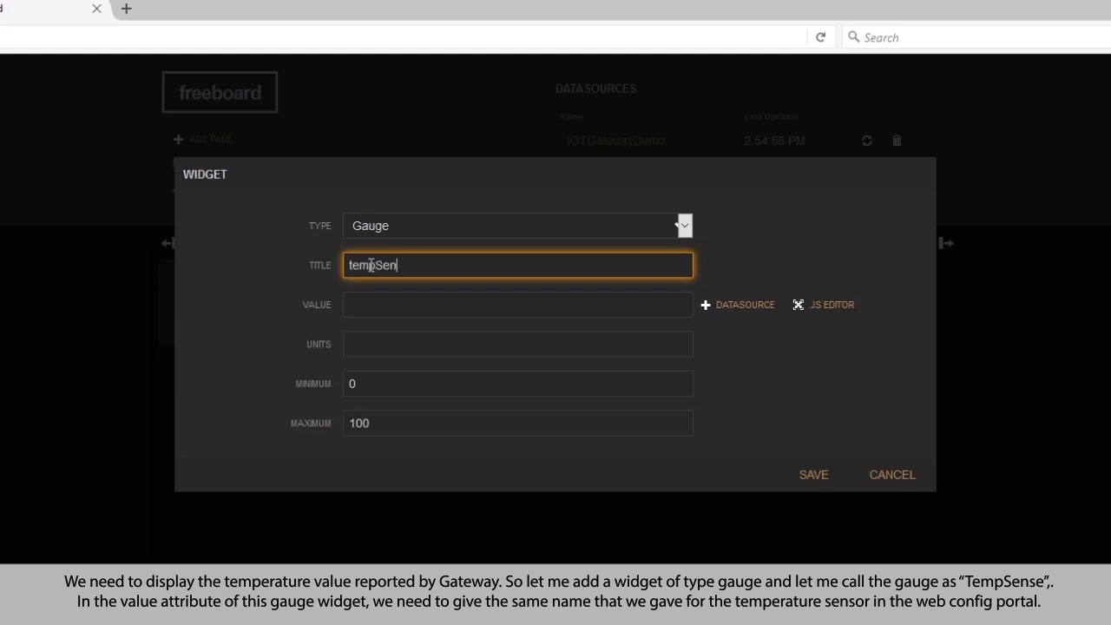
click(347, 266)
key(Delete)
text(T)
Bind the gauge's value to the Amb_Temp field of the IOTGatewayDemo datasource
click(460, 303)
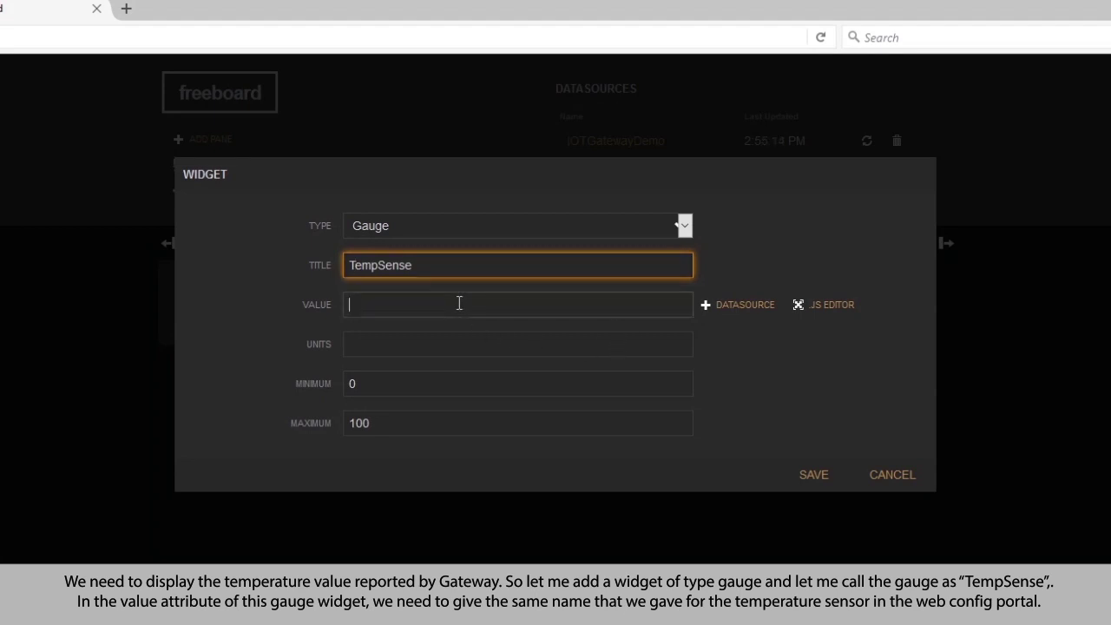
click(739, 310)
click(562, 331)
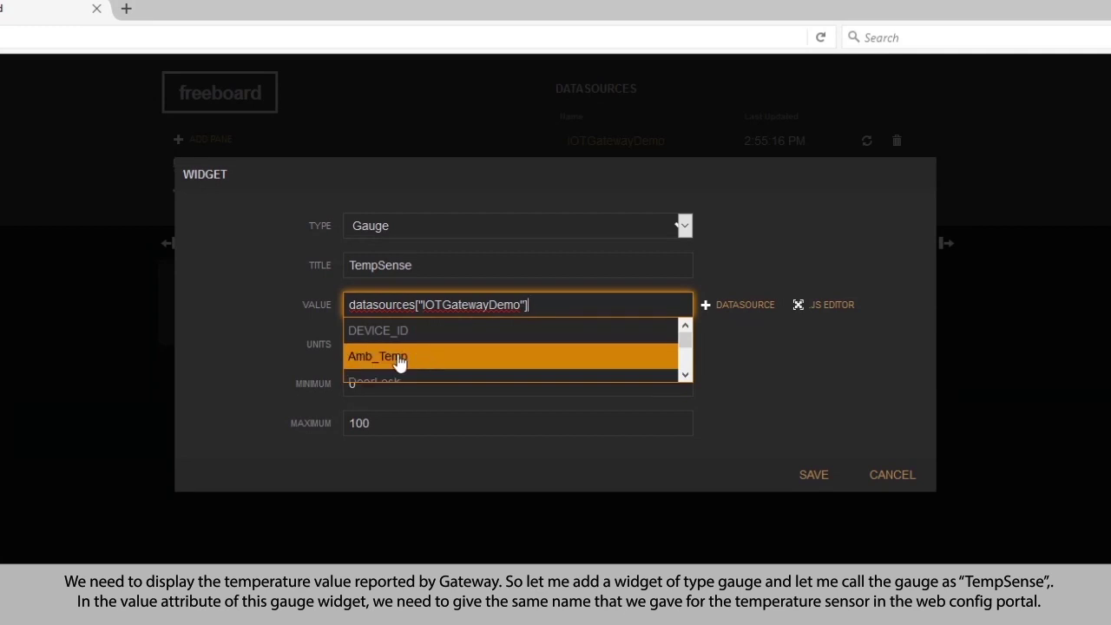
click(371, 357)
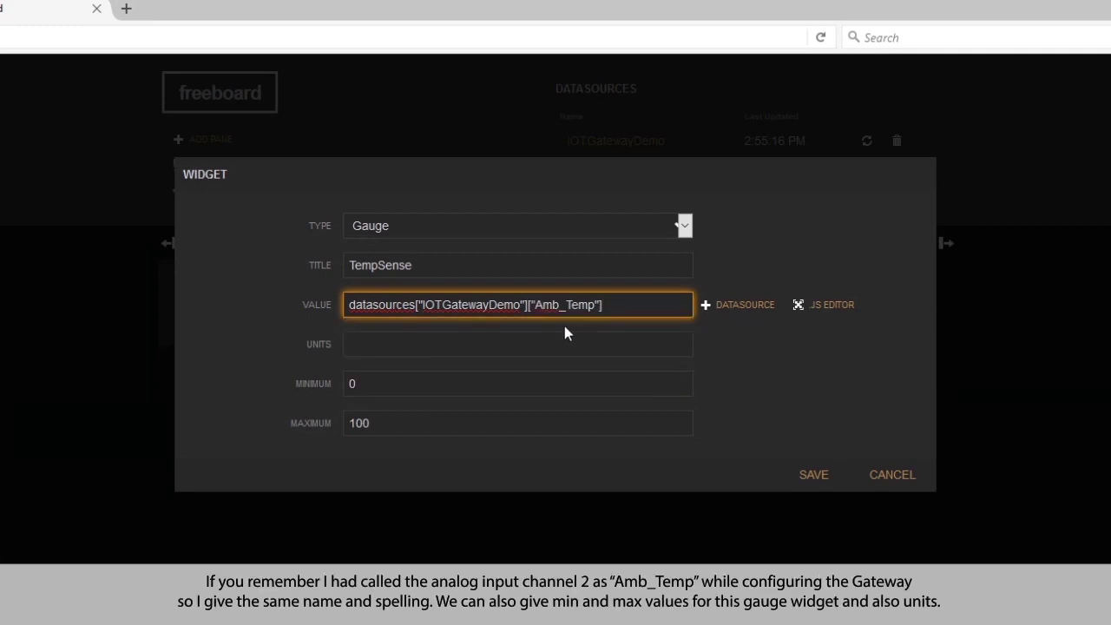
drag(536, 305, 599, 304)
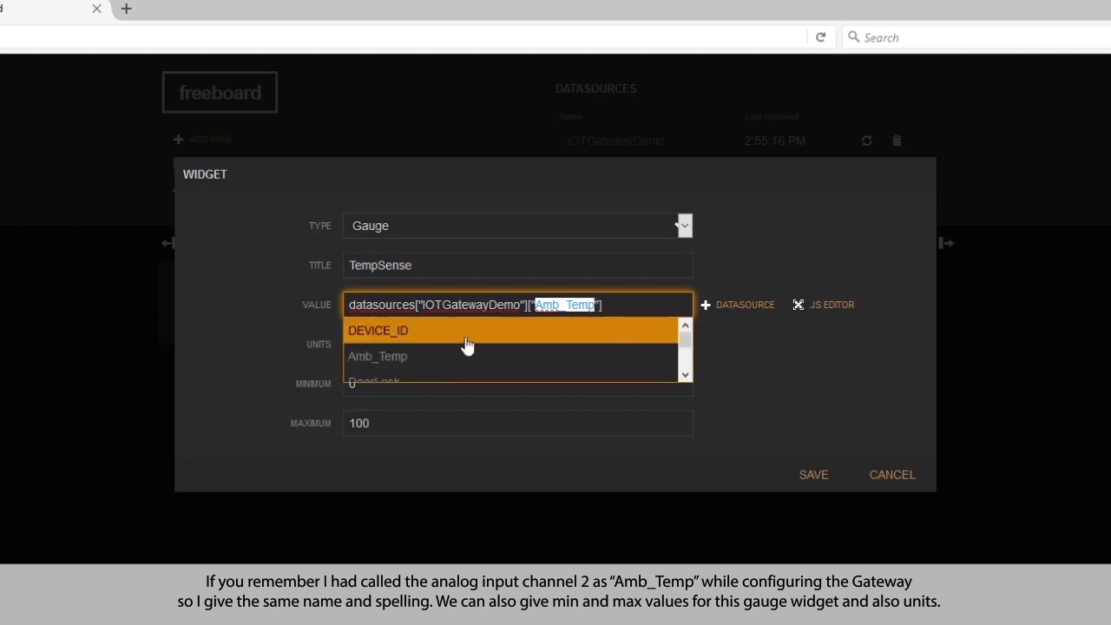
click(406, 358)
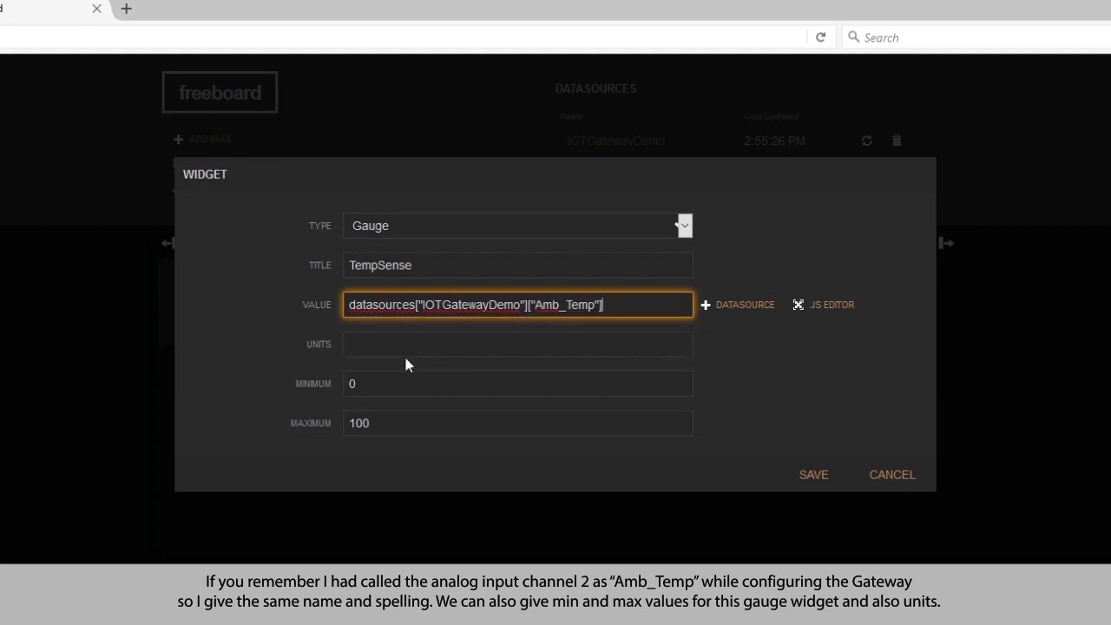
Set the gauge's maximum to 150 and units to DegC, save it, and start a widget in a second pane
drag(413, 425, 312, 422)
text(150)
click(472, 343)
text(DegC)
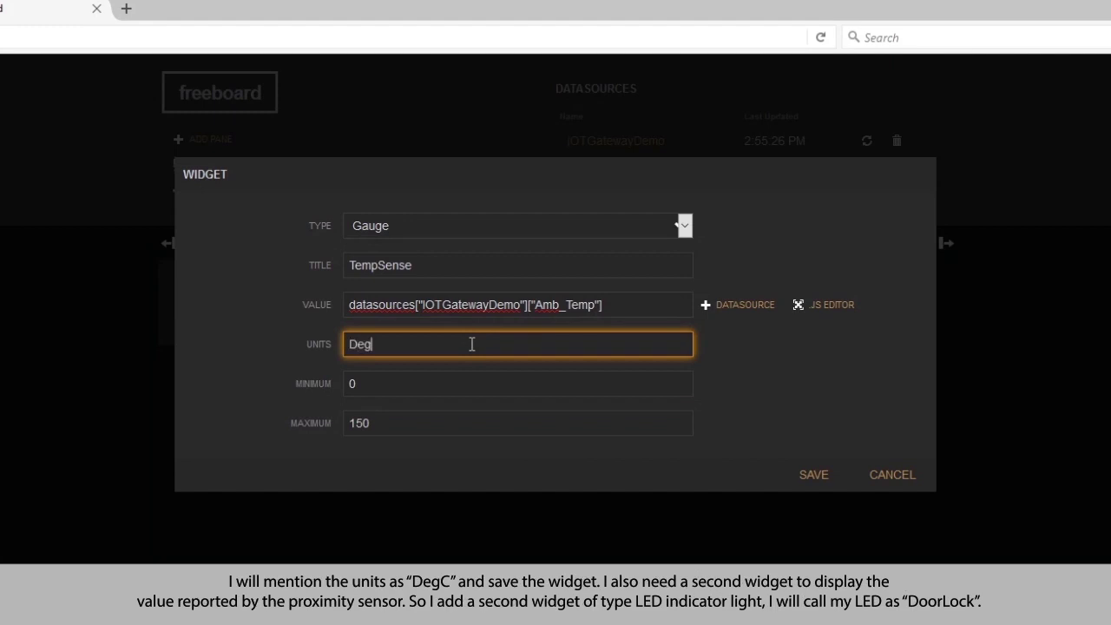
click(813, 482)
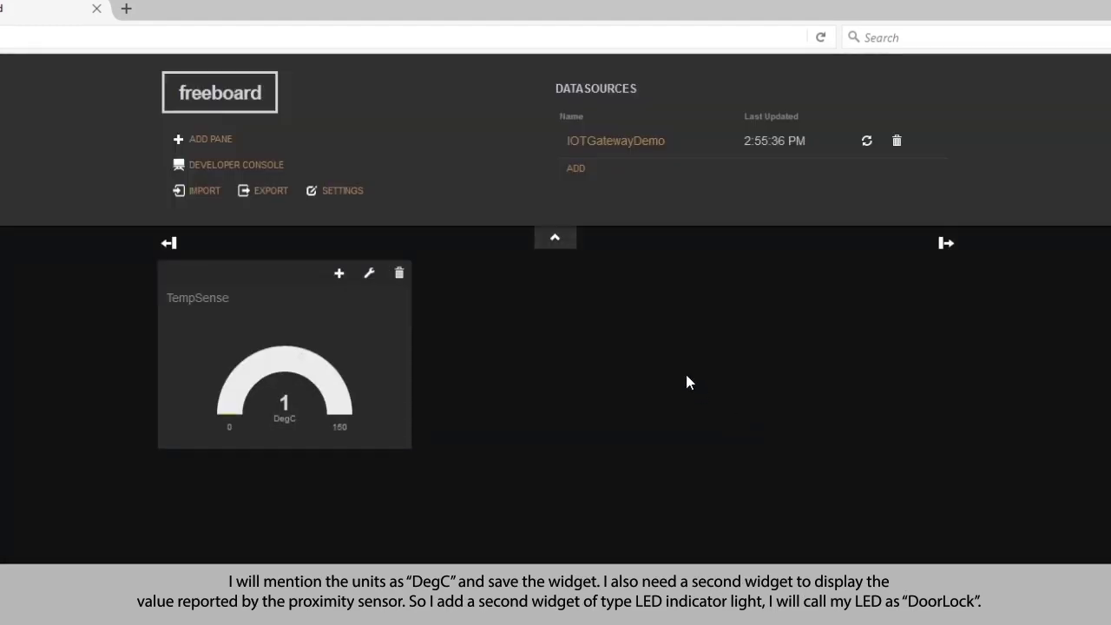
click(217, 143)
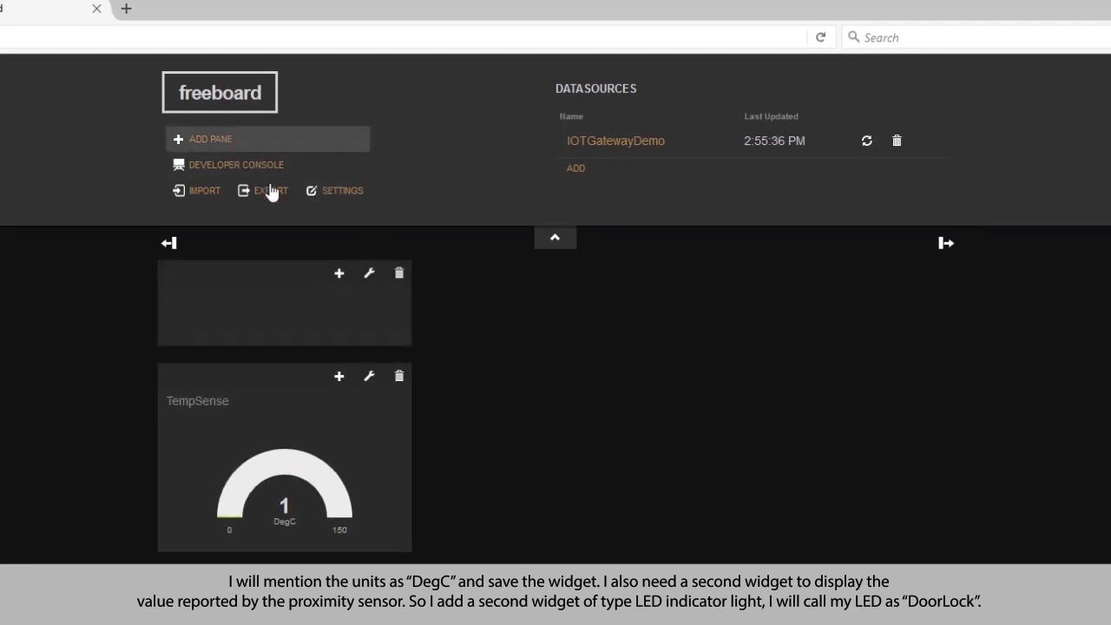
click(340, 274)
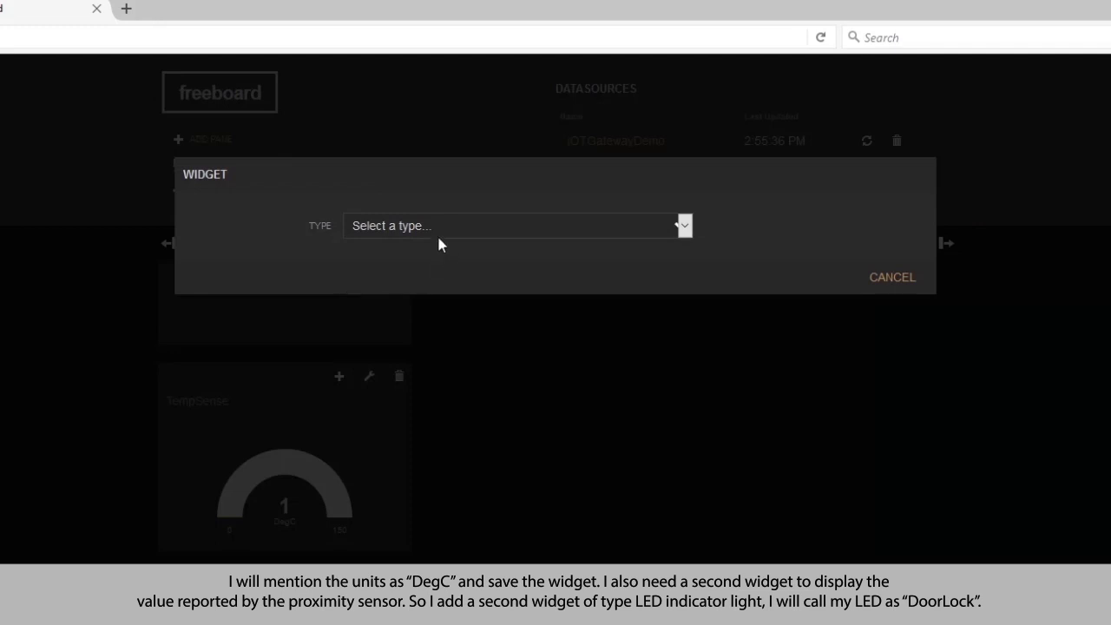
Make the new widget an Indicator Light titled DoorLock
click(428, 225)
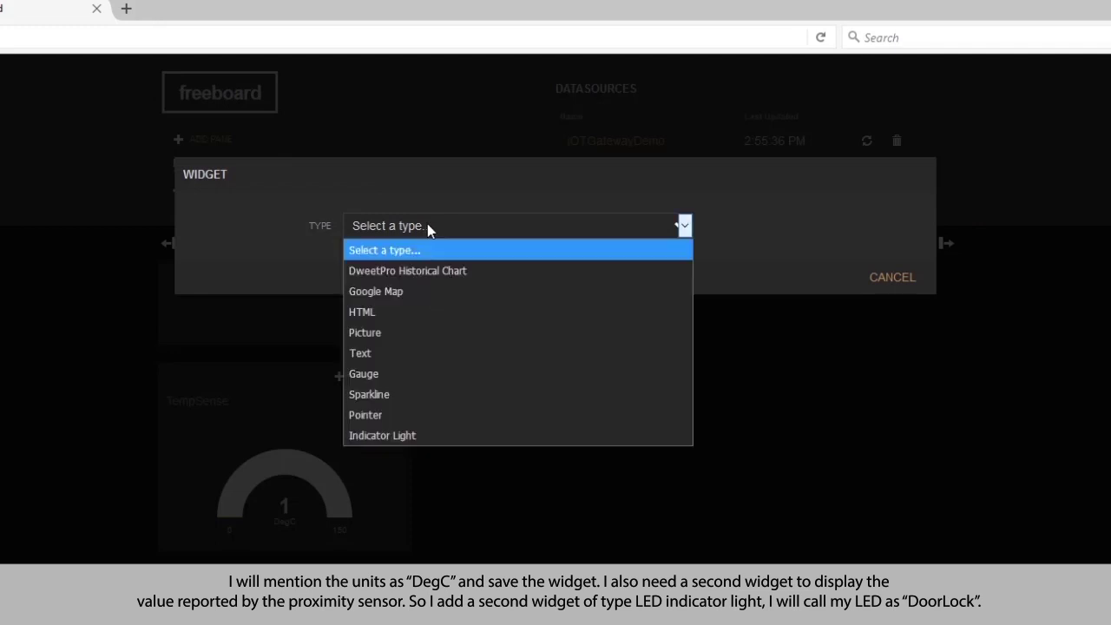
click(393, 436)
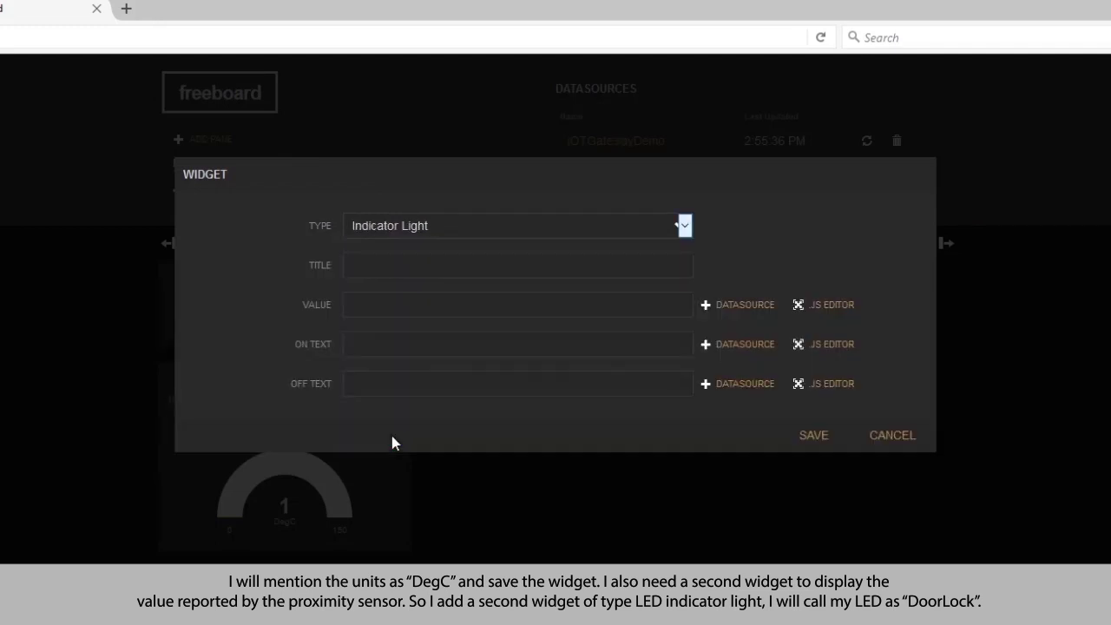
click(398, 267)
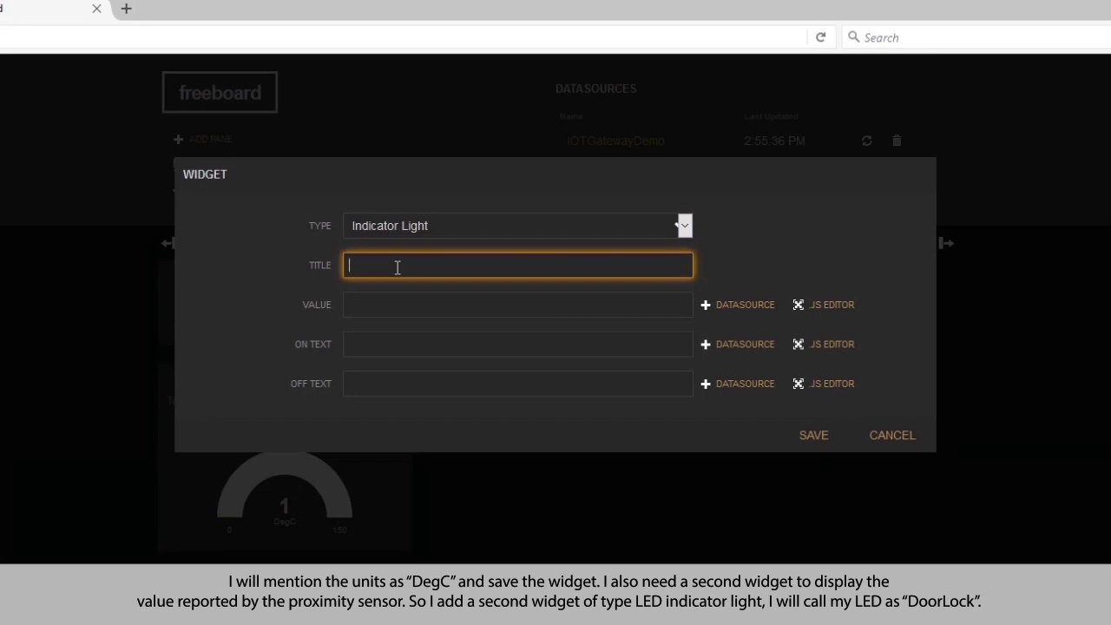
text(DoorLock)
Bind the indicator's value to the DoorLock field of IOTGatewayDemo
click(404, 305)
click(751, 307)
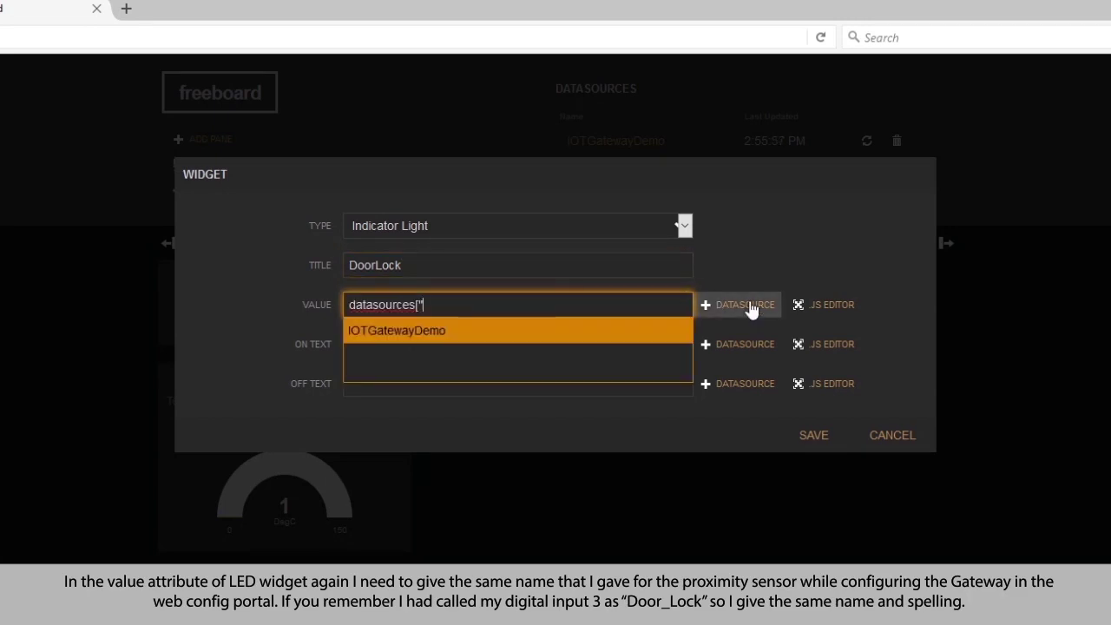
click(507, 332)
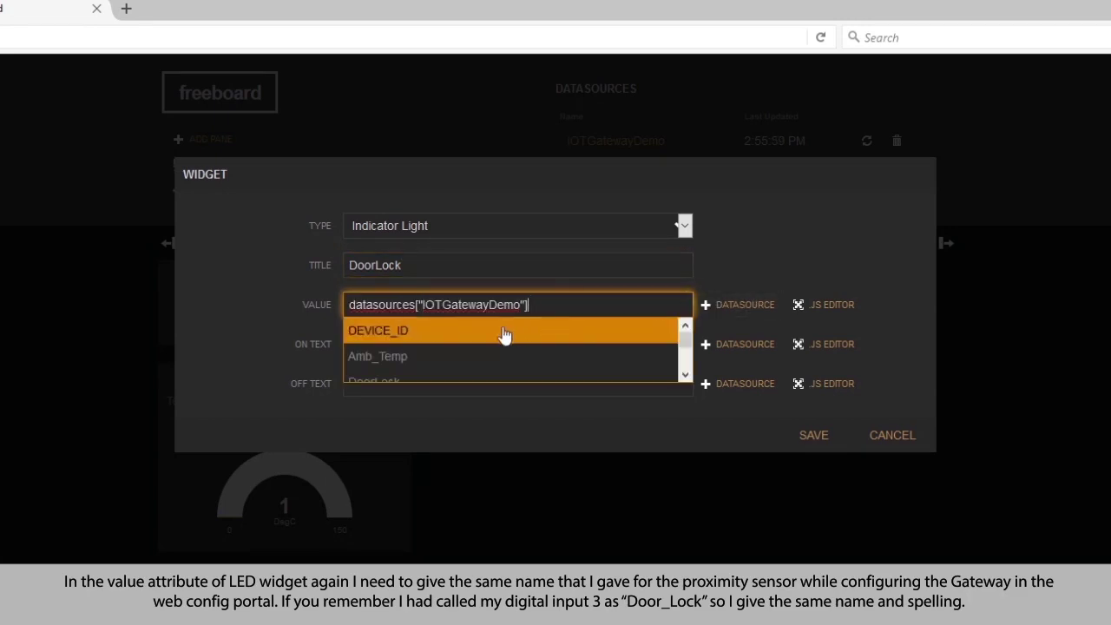
scroll(504, 335, down, 1)
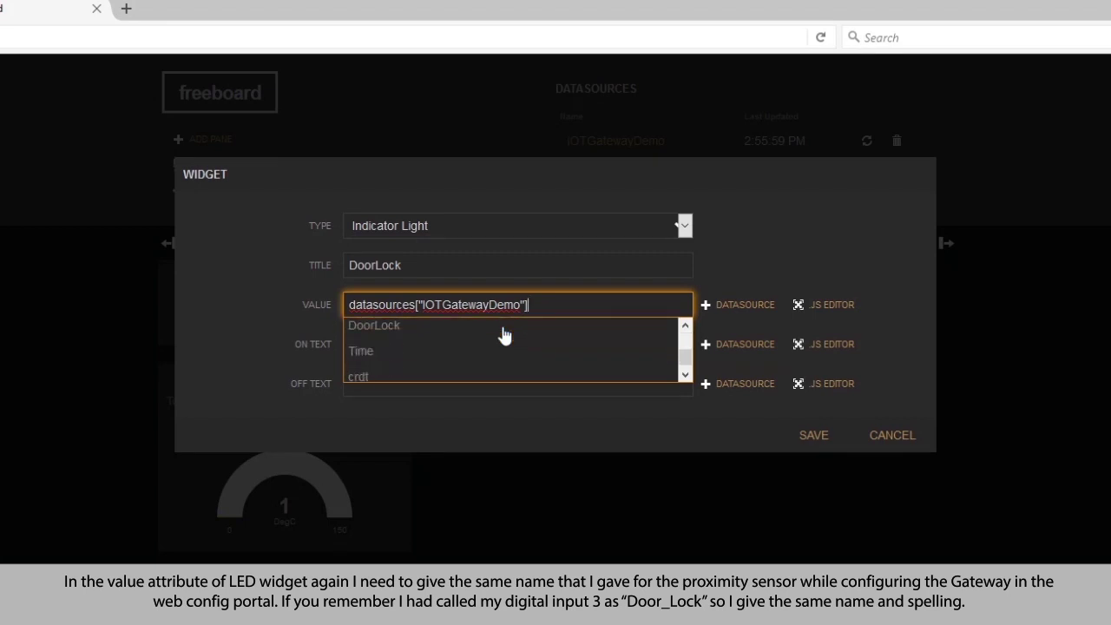
click(415, 331)
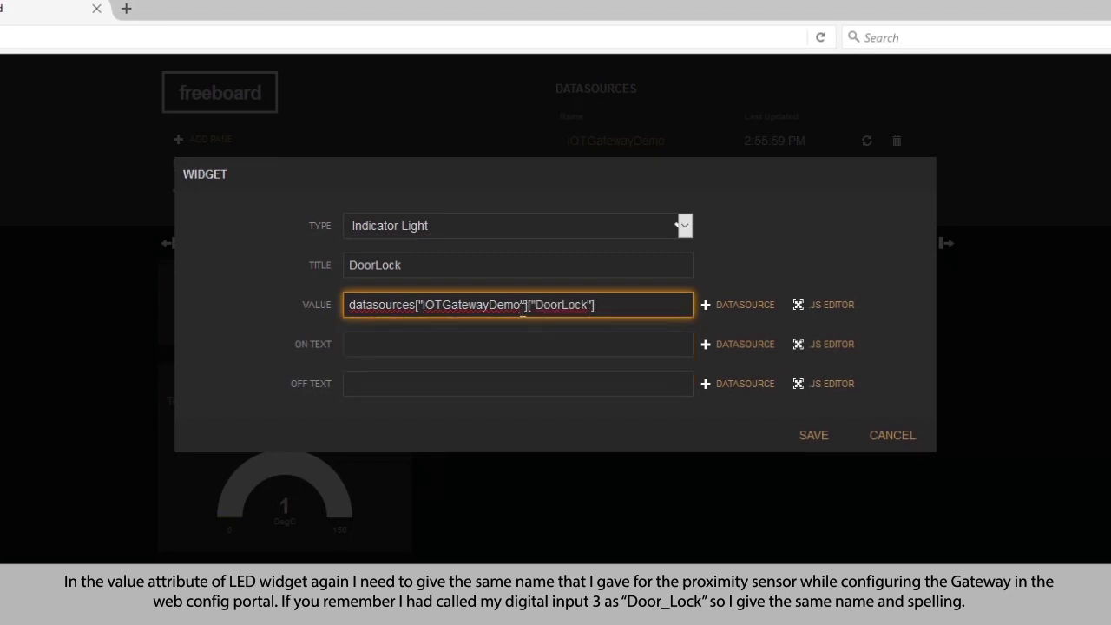
drag(535, 306, 588, 305)
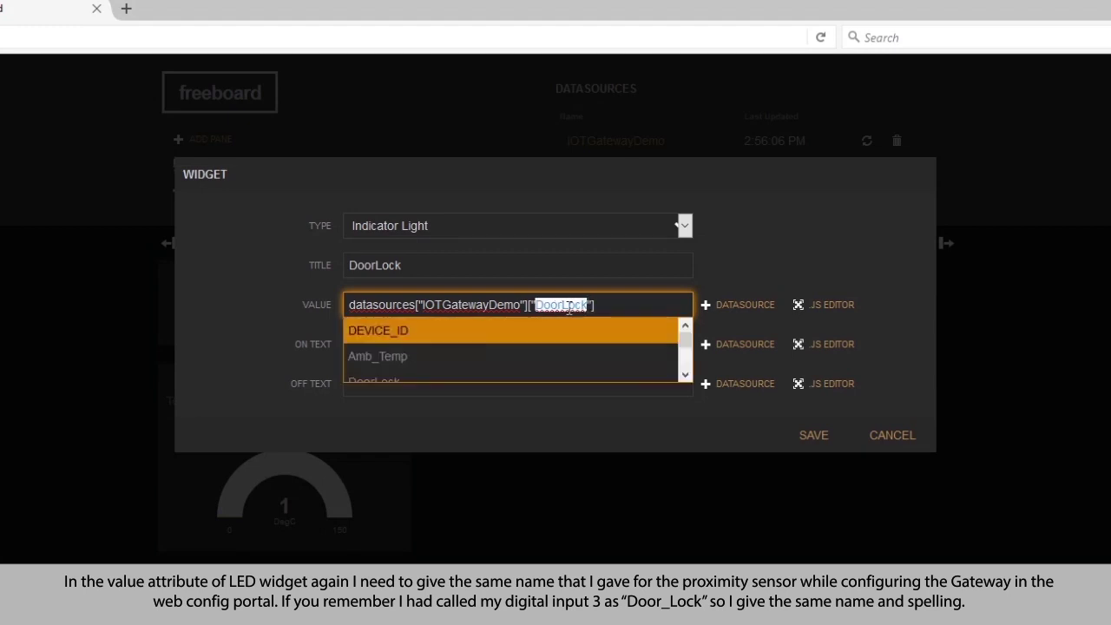
click(566, 306)
scroll(417, 373, down, 2)
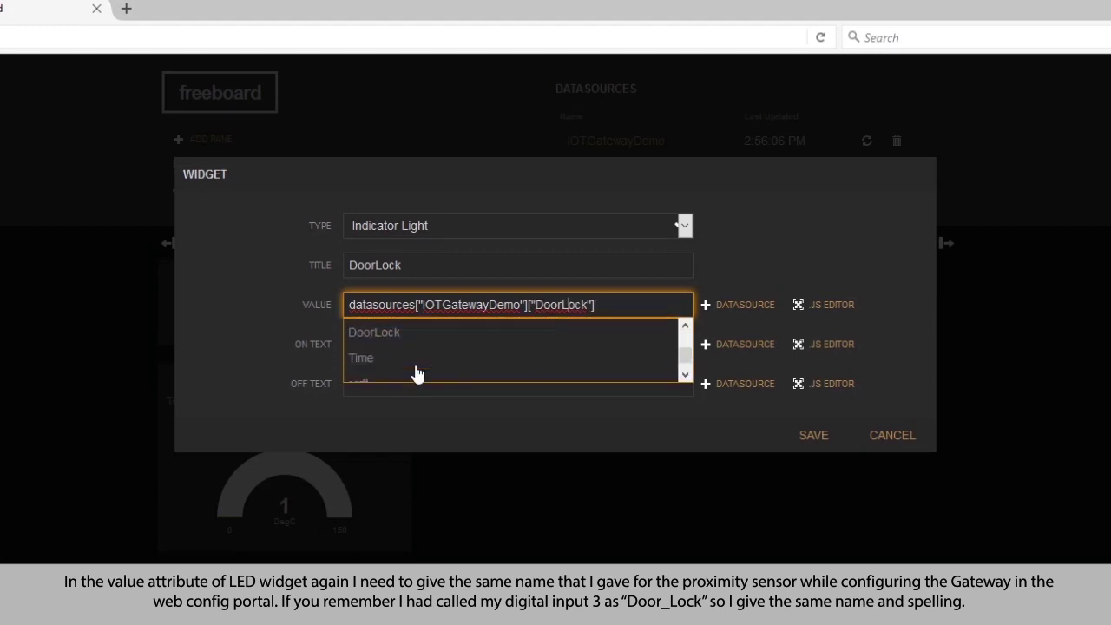
click(388, 323)
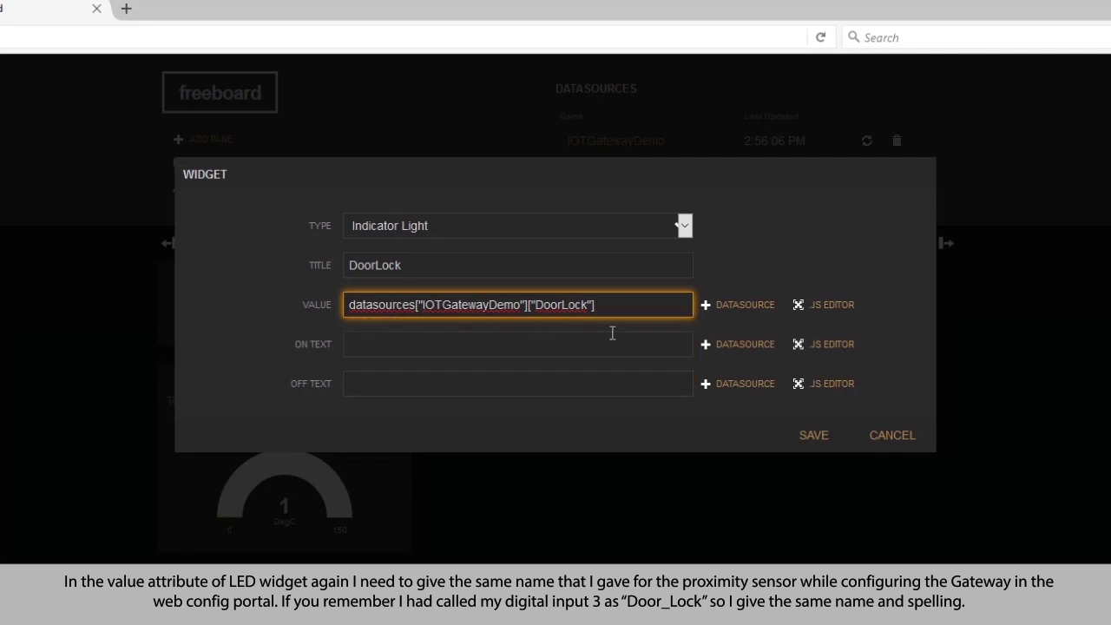
Give the indicator on text 'Locked' and off text 'Unlocked', then save it
click(375, 342)
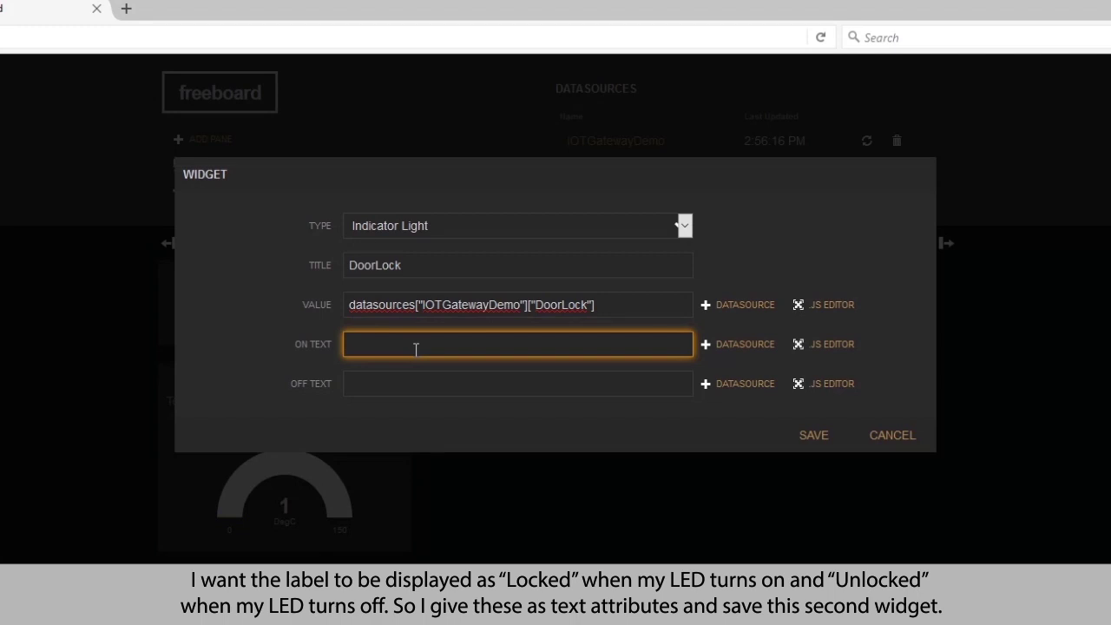
text(Locked)
click(438, 388)
text(Unlocked)
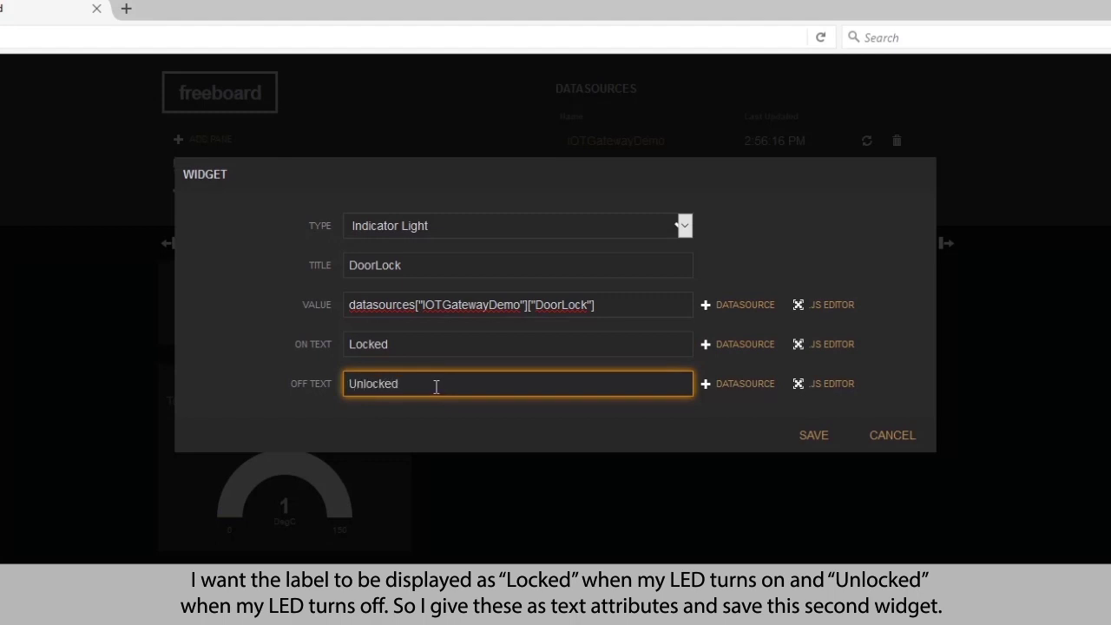
click(811, 438)
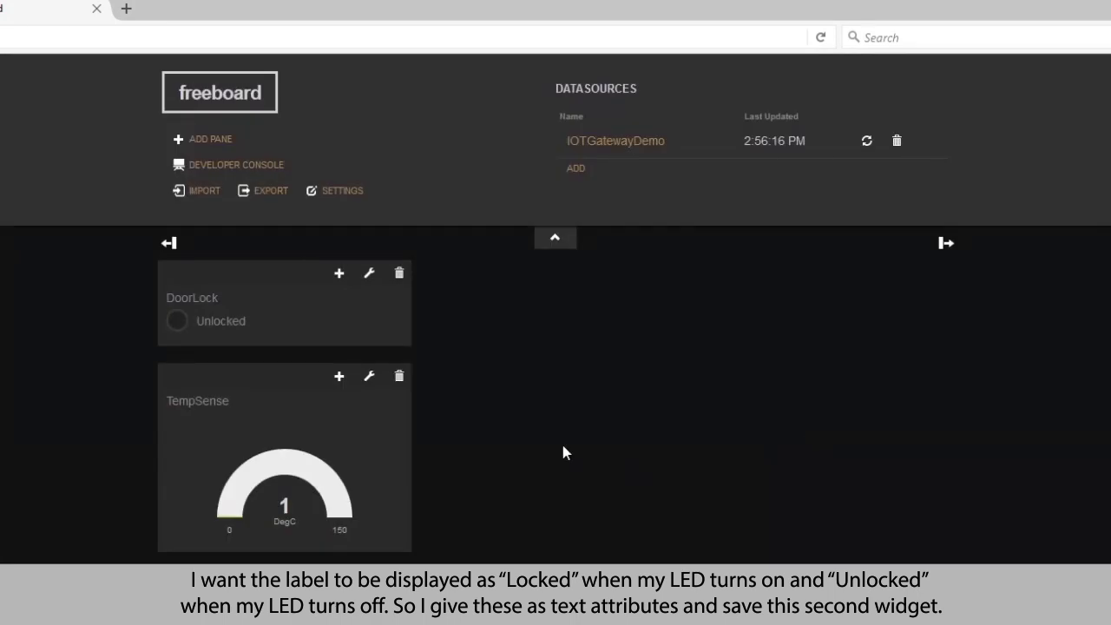